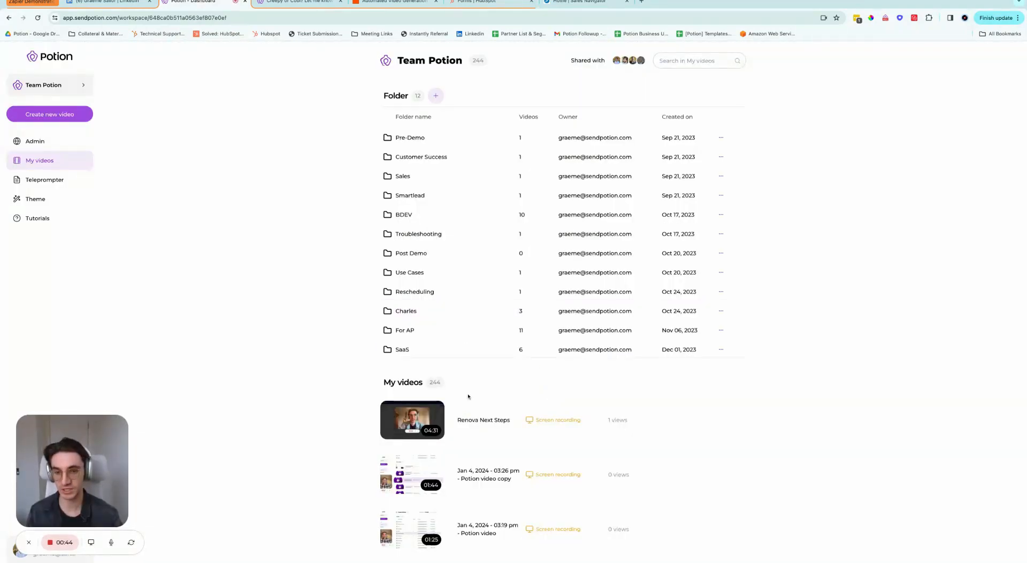
Step: Scroll the My videos list down to the December 2023 videos
{"action": "scroll", "coordinate": [469, 396], "scroll_direction": "down", "scroll_amount": 10}
{"action": "scroll", "coordinate": [469, 395], "scroll_direction": "down", "scroll_amount": 8}
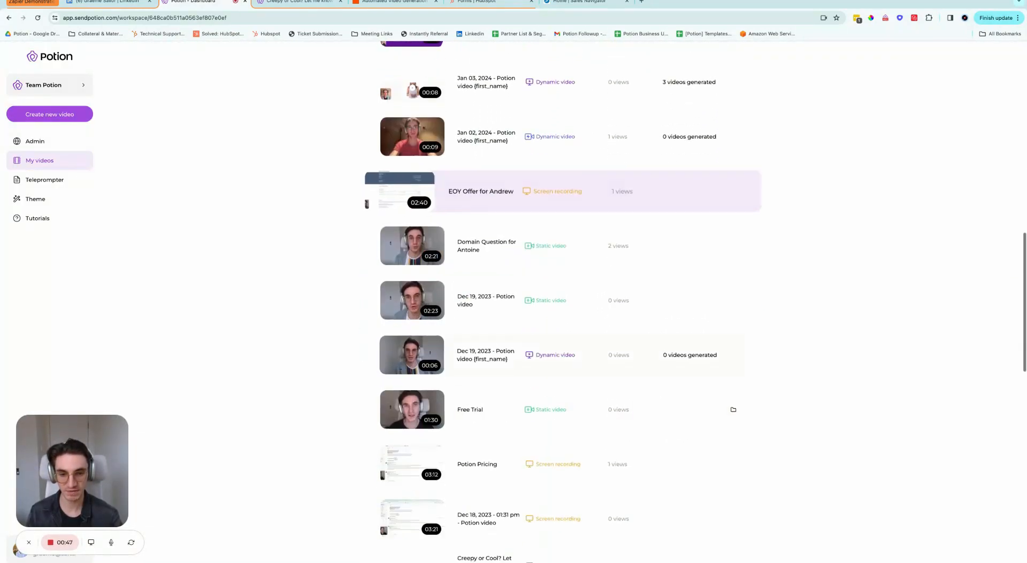
Step: Open the 'Creepy or Cool? Let me know your thoughts!' video's edit page, then go to the LinkedIn profile
{"action": "left_click", "coordinate": [473, 452]}
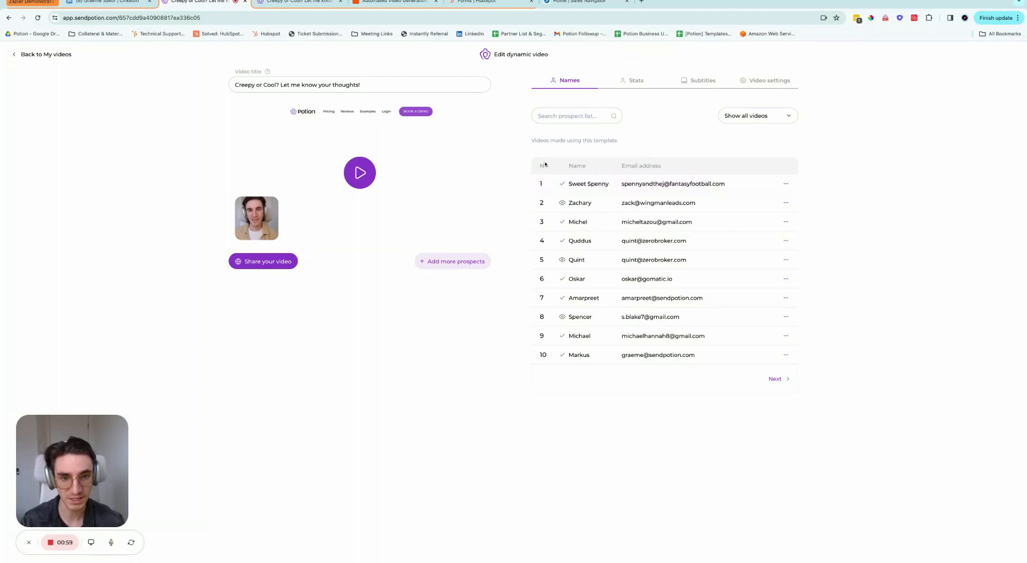
{"action": "left_click", "coordinate": [130, 3]}
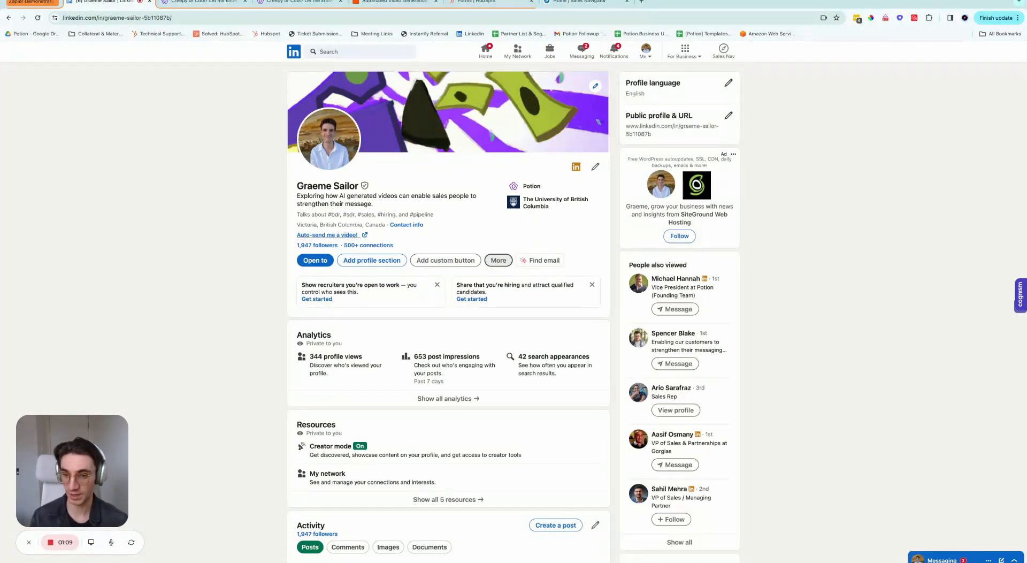
Step: Follow the profile's 'Auto-send me a video!' link to the HubSpot request form
{"action": "left_click", "coordinate": [326, 235]}
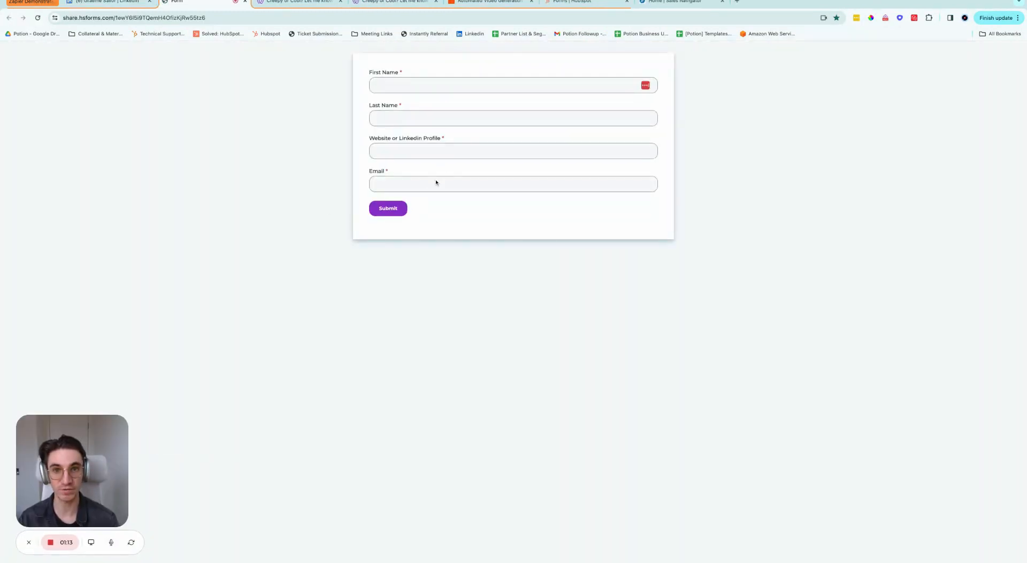
Step: Enter the prospect's first and last name and Shopify.com as the website
{"action": "left_click", "coordinate": [462, 87]}
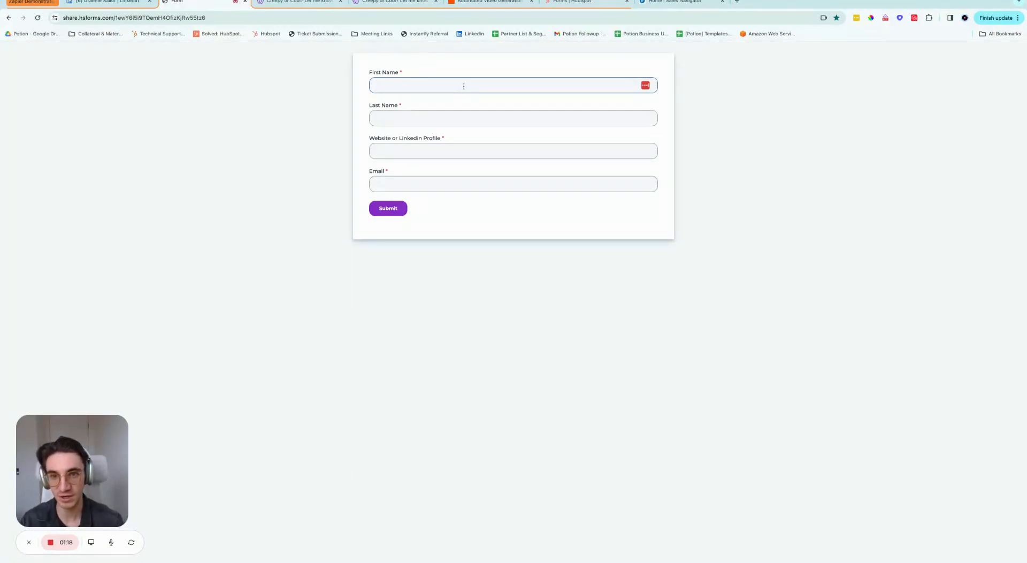
{"action": "key", "text": "Tab"}
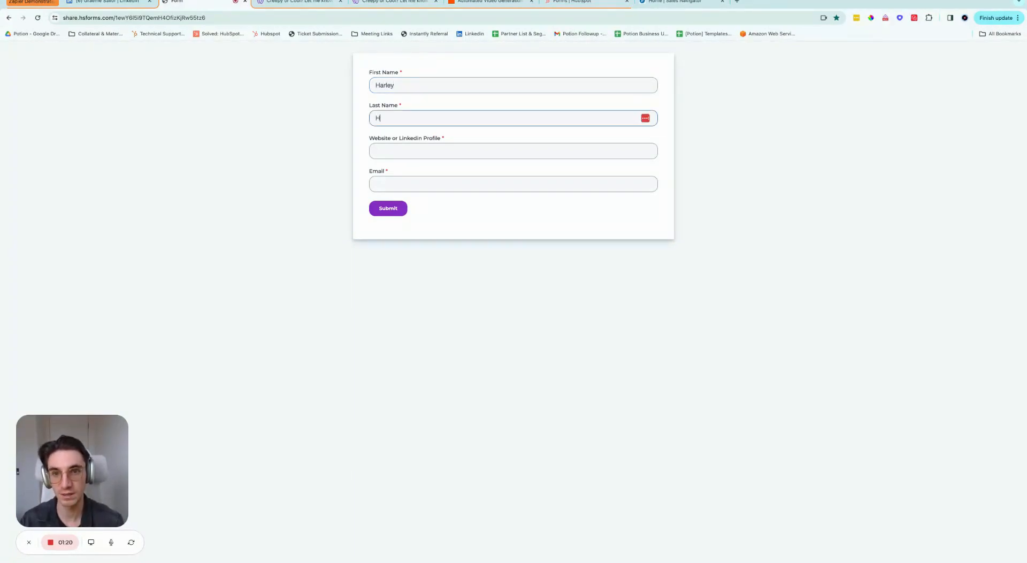
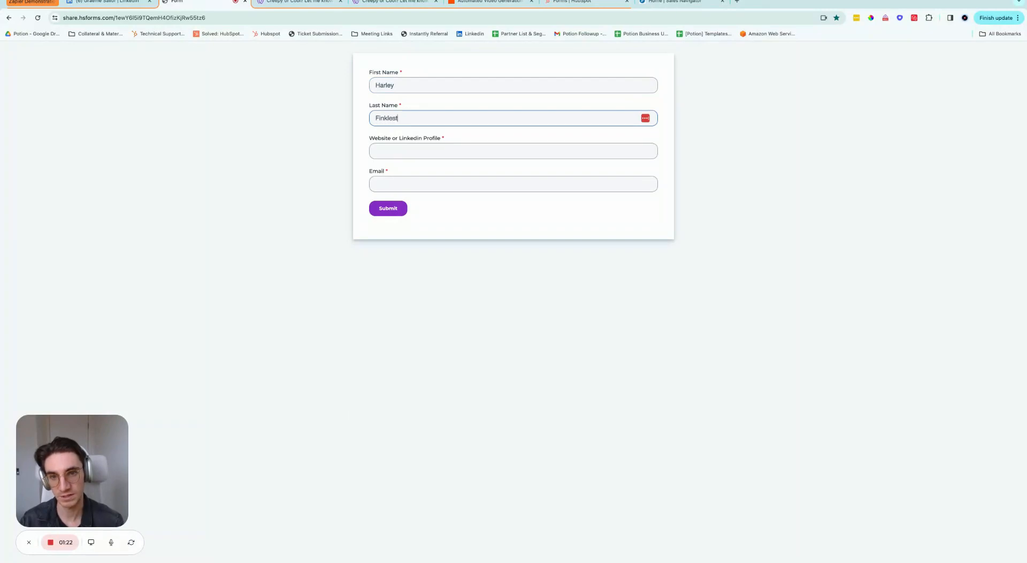
{"action": "key", "text": "Tab"}
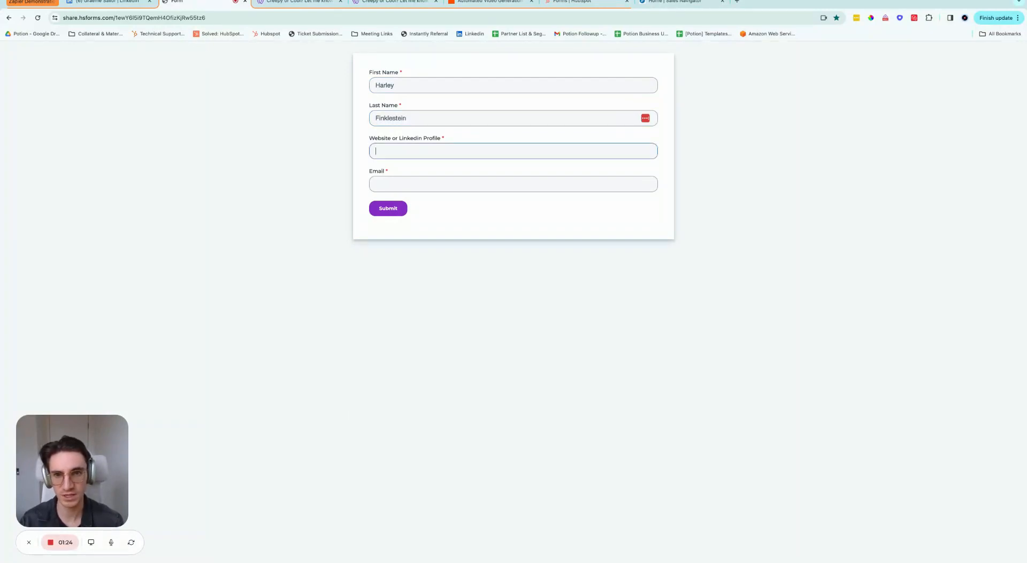
{"action": "type", "text": "Shopify.c"}
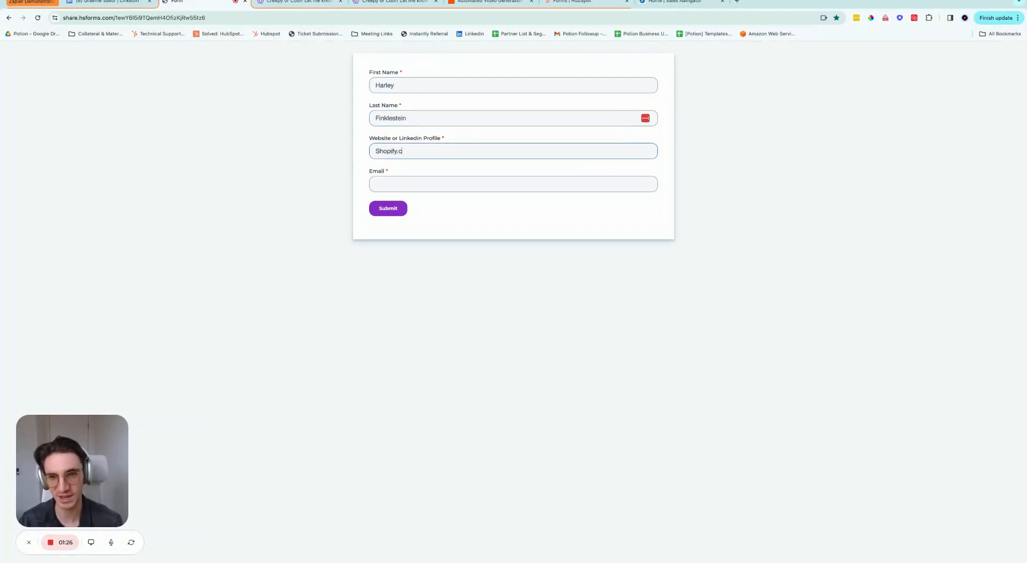
{"action": "type", "text": "om"}
{"action": "key", "text": "Return"}
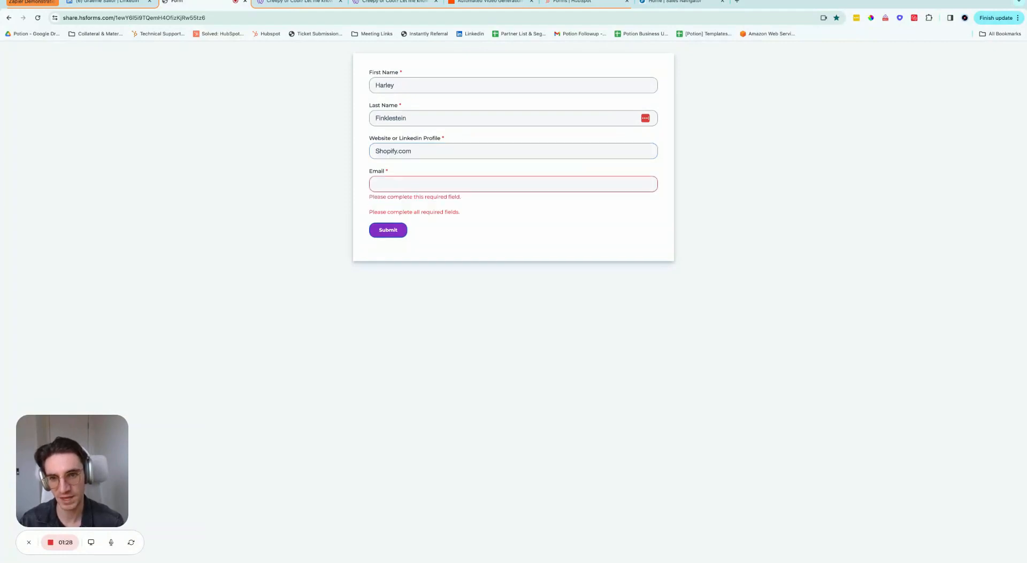
Step: Add the prospect's email address and submit the video request form
{"action": "left_click", "coordinate": [449, 187]}
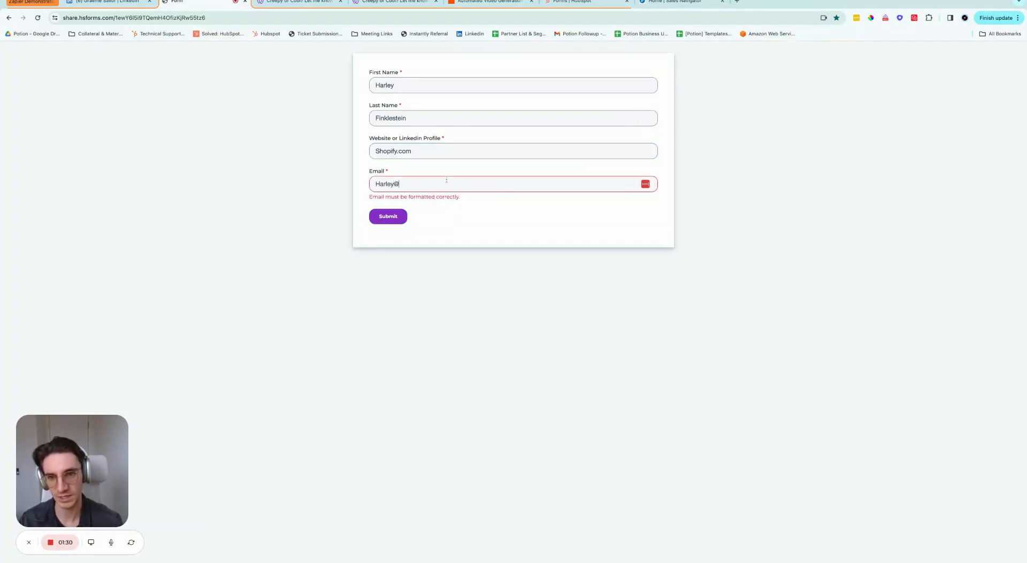
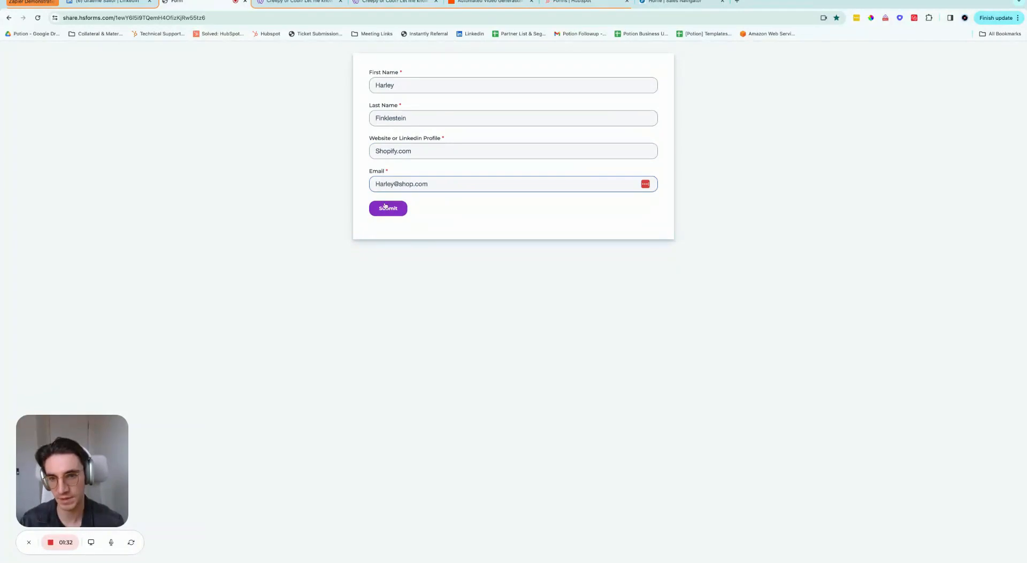
{"action": "left_click", "coordinate": [388, 209]}
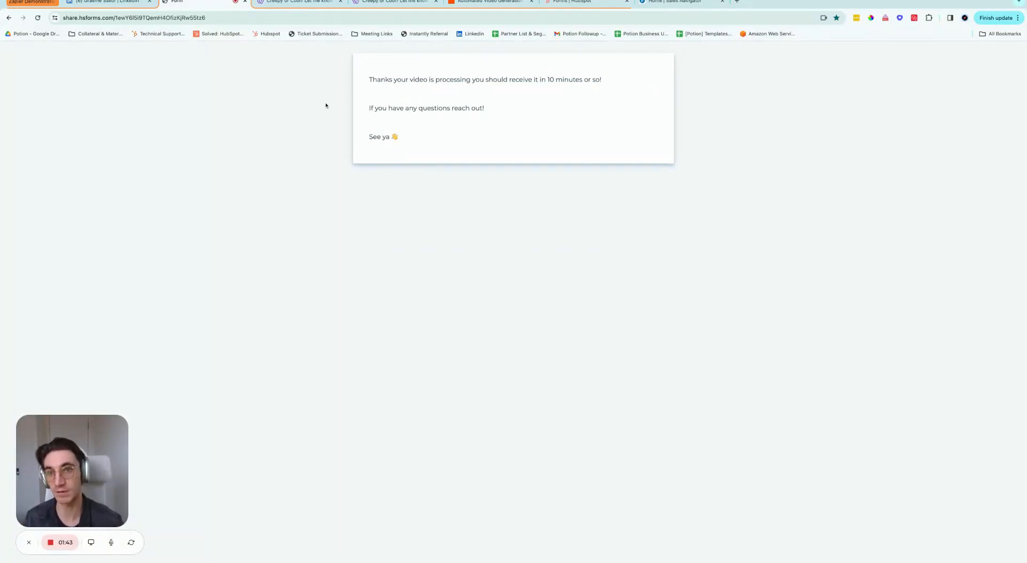
{"action": "left_click", "coordinate": [295, 2]}
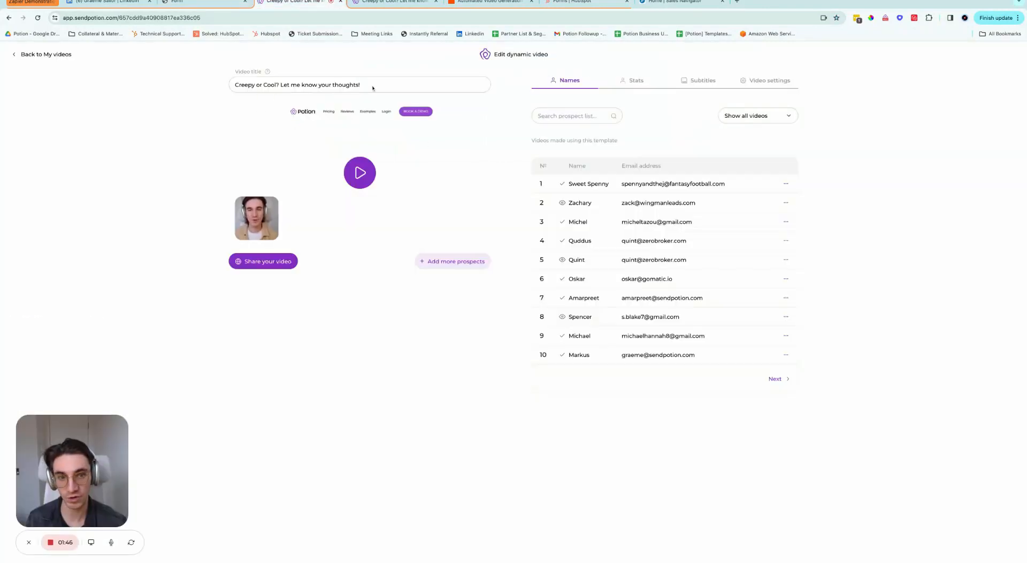
Step: Reload the Potion page so the new prospect appears as entry 1 with its video processing
{"action": "left_click", "coordinate": [39, 20]}
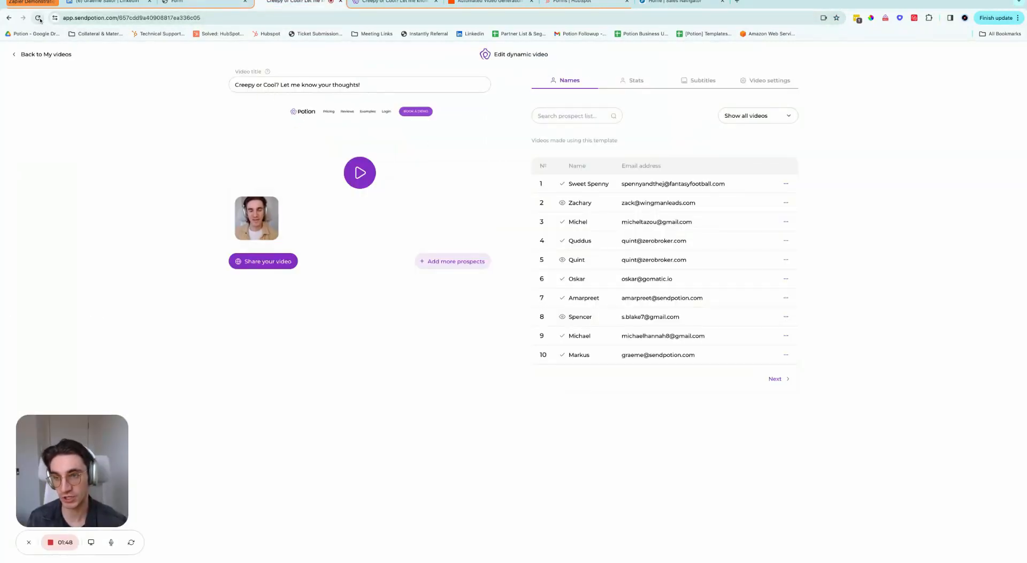
{"action": "left_click", "coordinate": [38, 19]}
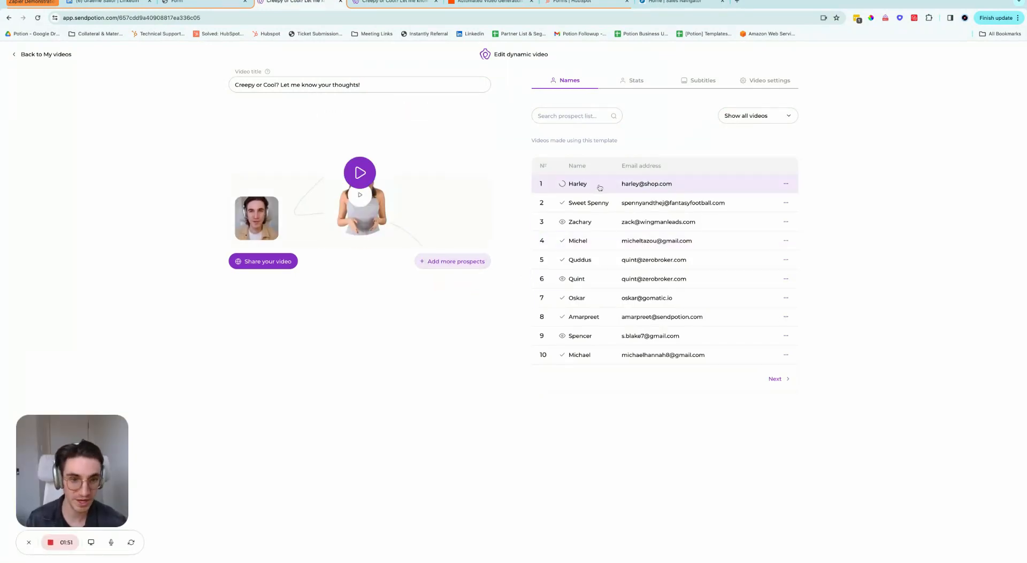
{"action": "mouse_move", "coordinate": [564, 187]}
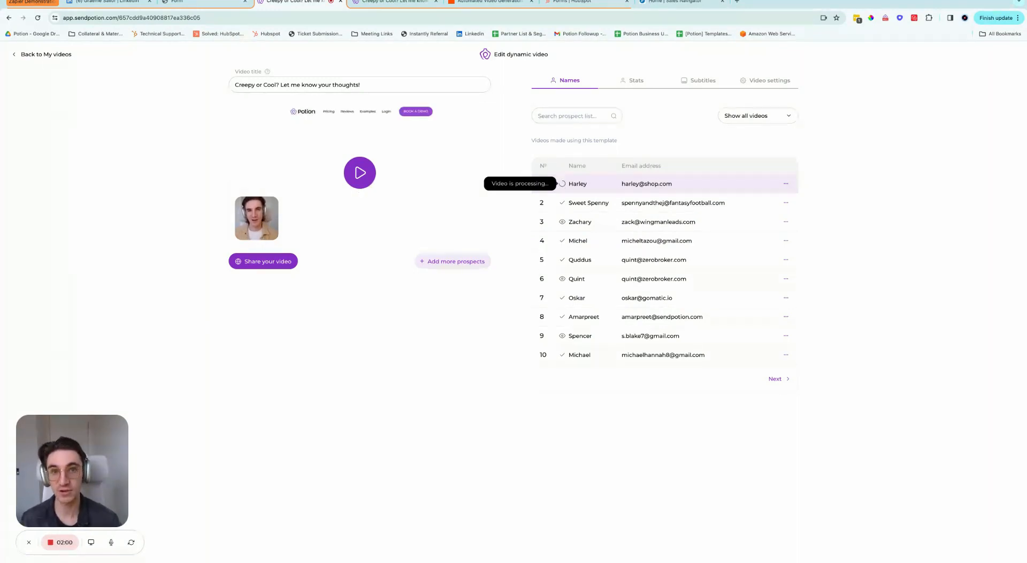
Step: Review HubSpot's 'Send Video After Linkedin Button Submission' workflow and its email's 62.5% click rate
{"action": "left_click", "coordinate": [572, 2]}
{"action": "scroll", "coordinate": [497, 293], "scroll_direction": "down", "scroll_amount": 2}
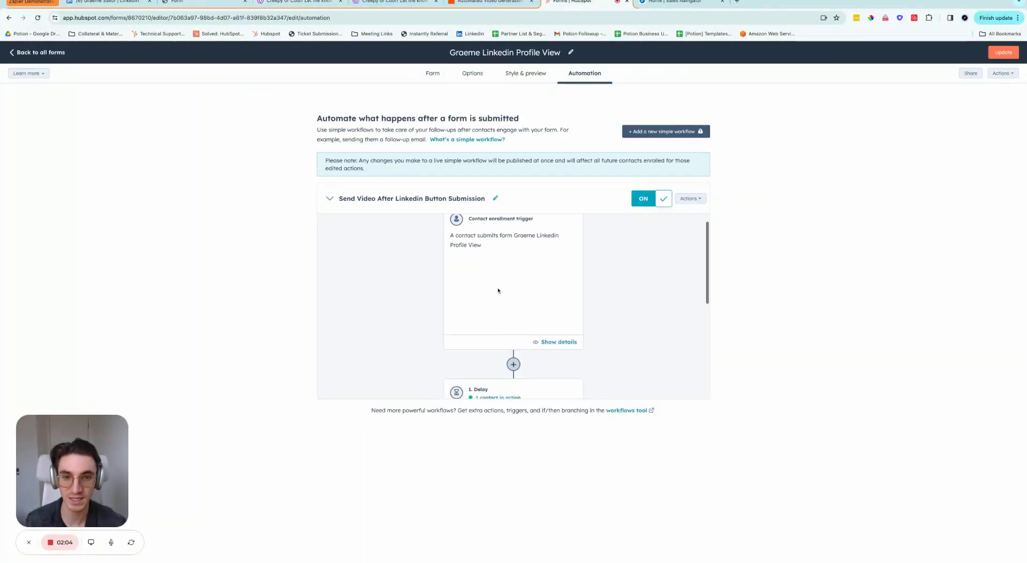
{"action": "scroll", "coordinate": [518, 300], "scroll_direction": "up", "scroll_amount": 2}
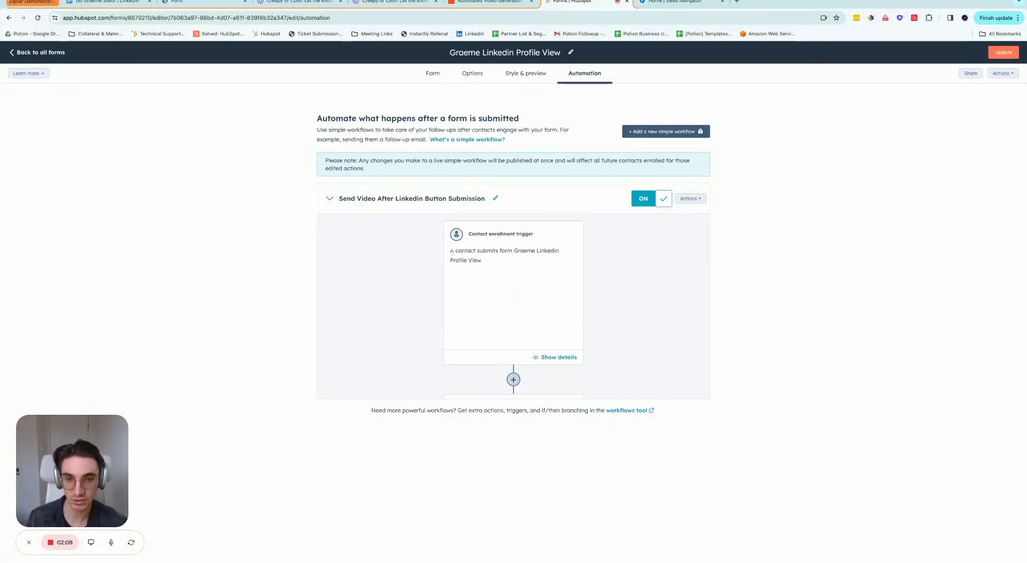
{"action": "left_click_drag", "start_coordinate": [453, 250], "coordinate": [548, 251]}
{"action": "scroll", "coordinate": [537, 293], "scroll_direction": "down", "scroll_amount": 1}
{"action": "scroll", "coordinate": [536, 293], "scroll_direction": "down", "scroll_amount": 3}
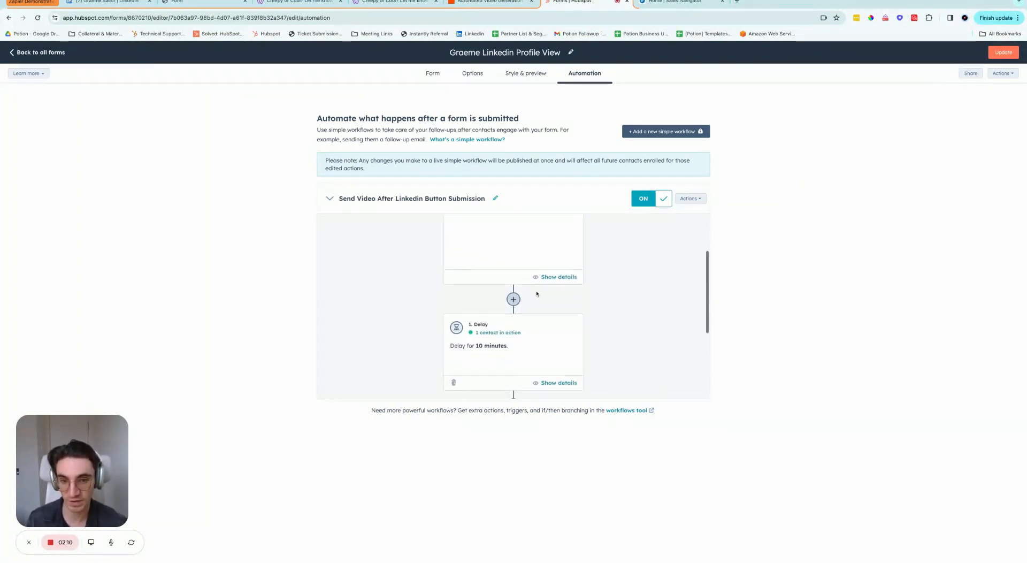
{"action": "left_click_drag", "start_coordinate": [510, 319], "coordinate": [459, 319]}
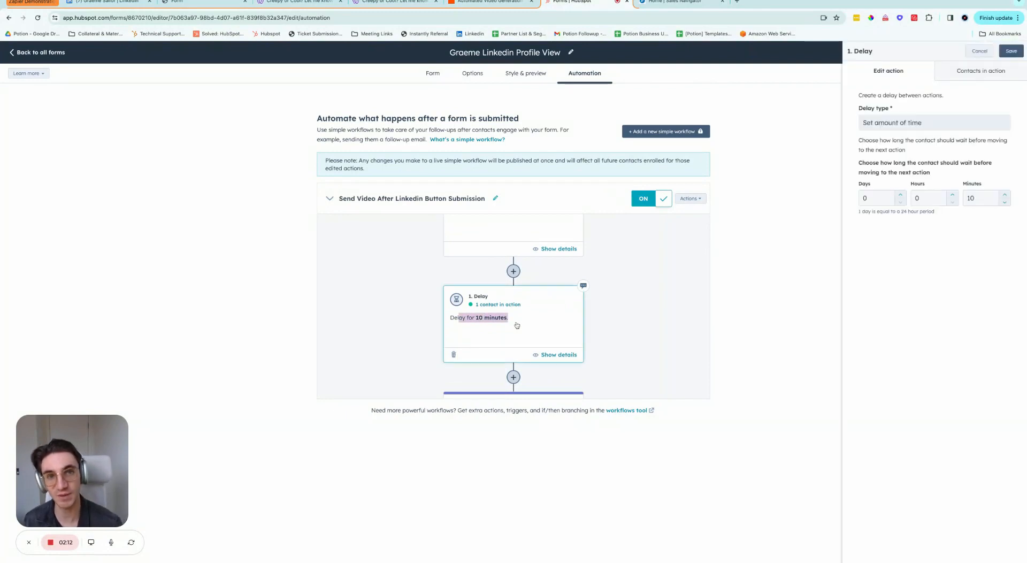
{"action": "scroll", "coordinate": [517, 325], "scroll_direction": "down", "scroll_amount": 3}
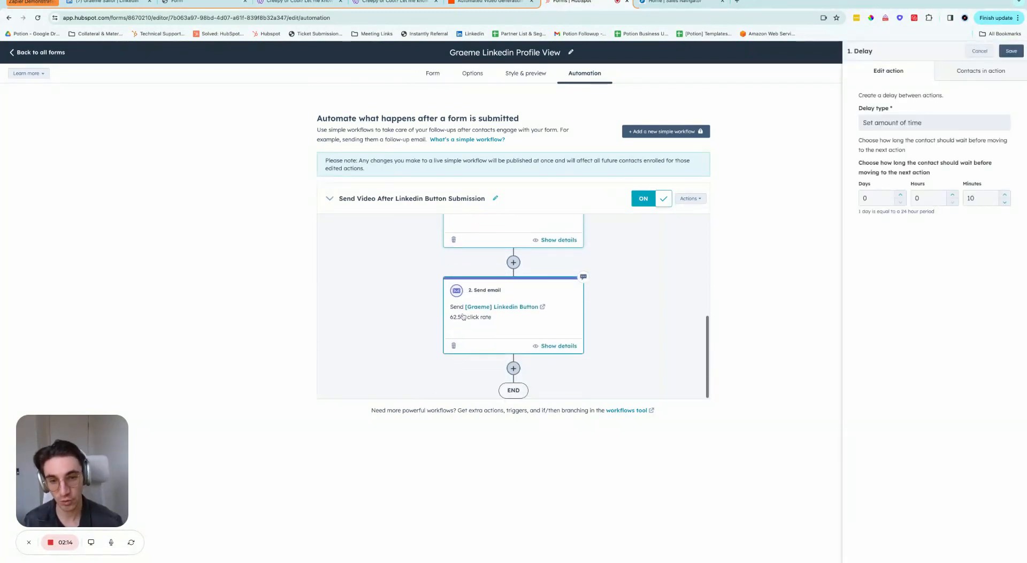
{"action": "triple_click", "coordinate": [540, 328]}
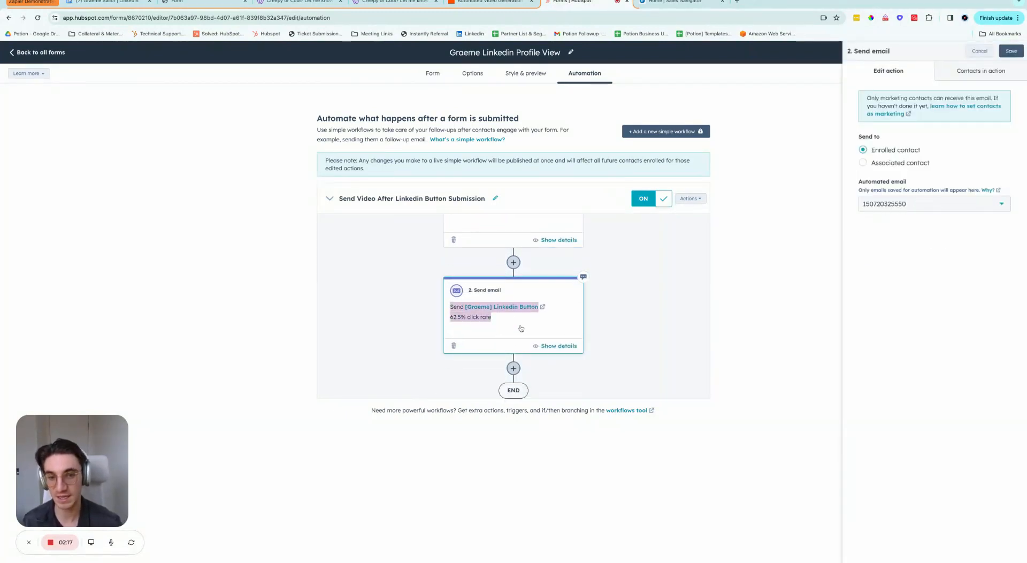
{"action": "left_click", "coordinate": [515, 323]}
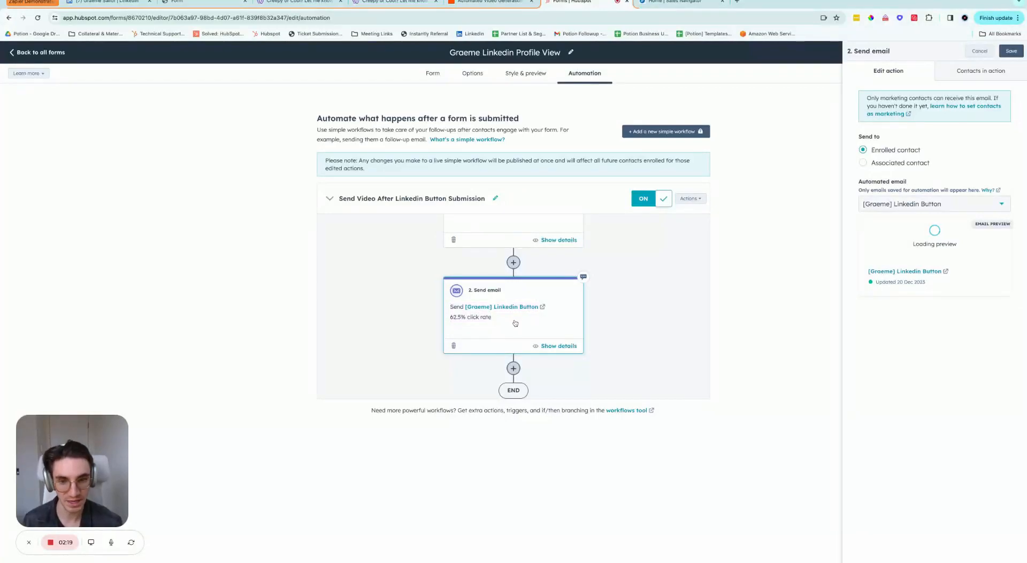
{"action": "triple_click", "coordinate": [510, 323]}
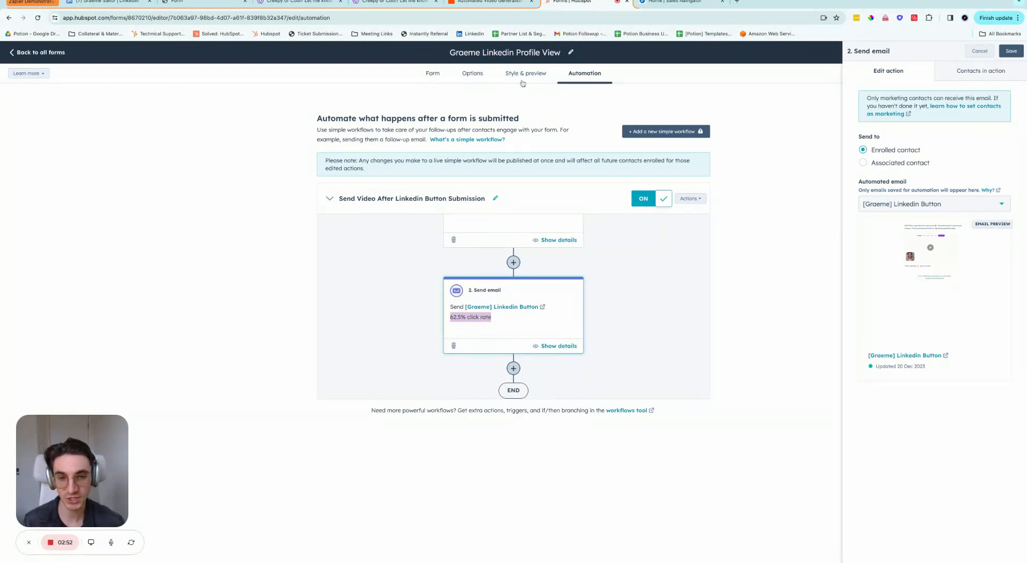
{"action": "left_click", "coordinate": [503, 3]}
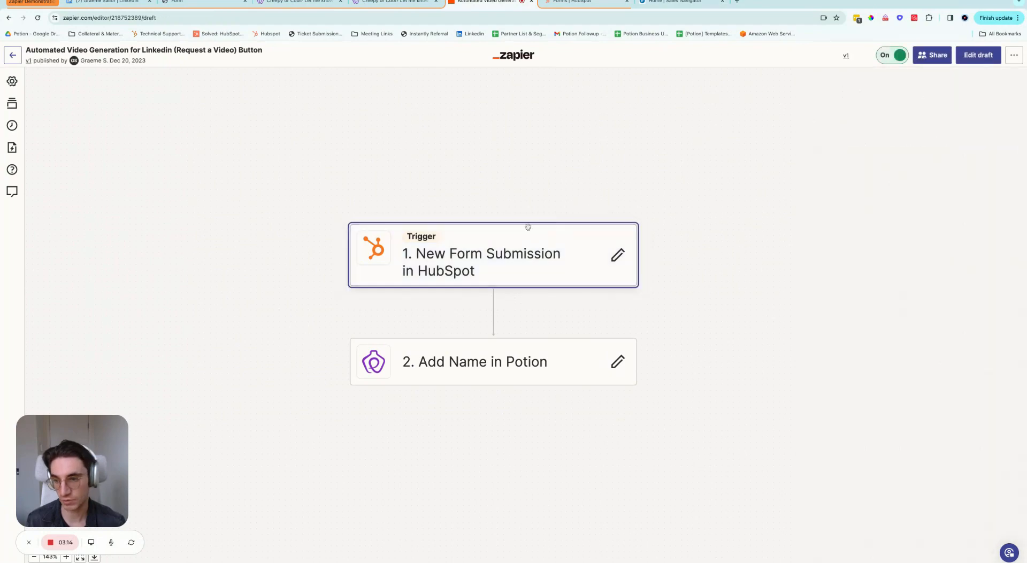
Step: Check the HubSpot trigger's app and event options, keeping the New Form Submission event
{"action": "left_click", "coordinate": [530, 245]}
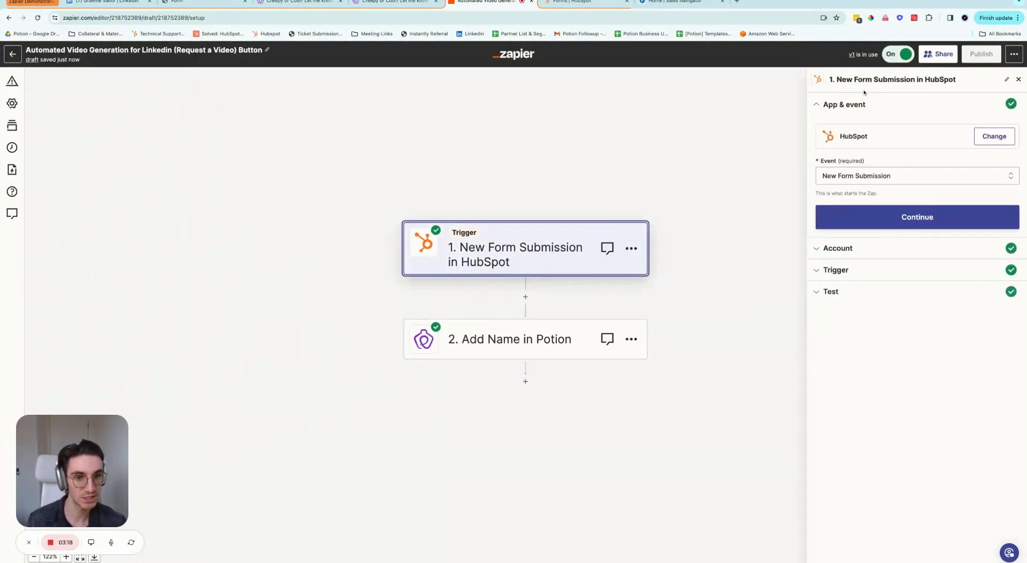
{"action": "left_click", "coordinate": [993, 137]}
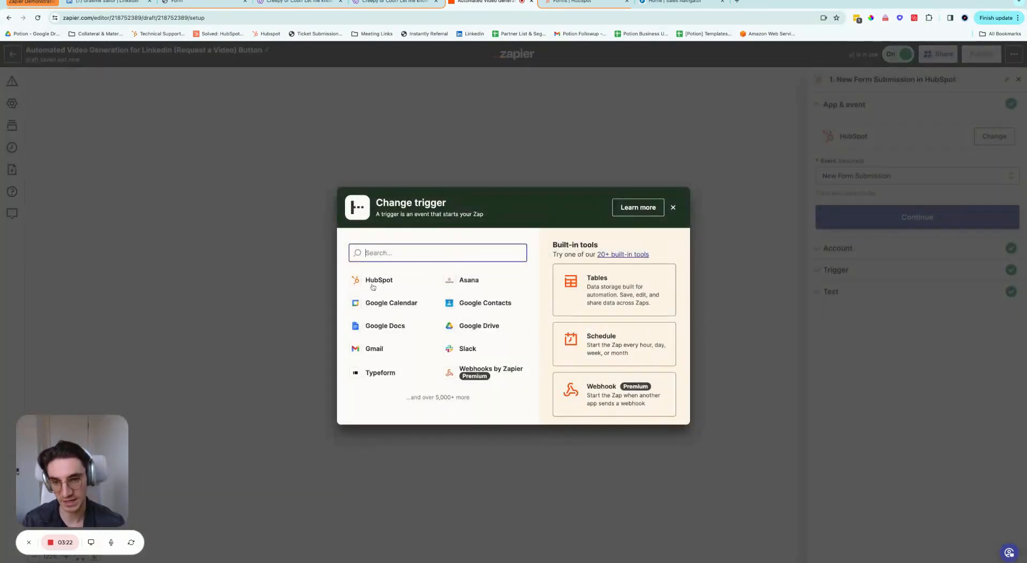
{"action": "left_click", "coordinate": [673, 208]}
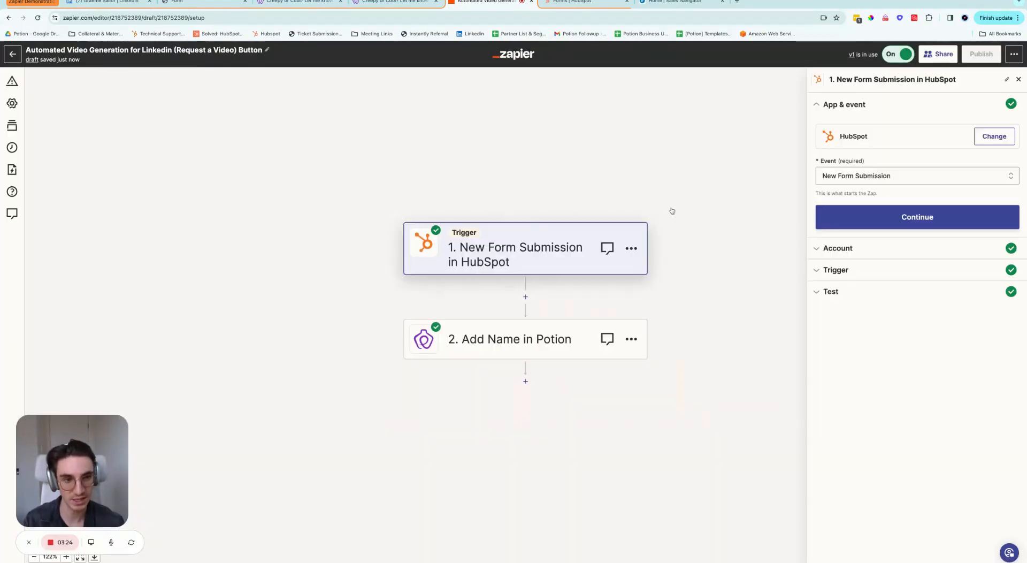
{"action": "left_click", "coordinate": [871, 176]}
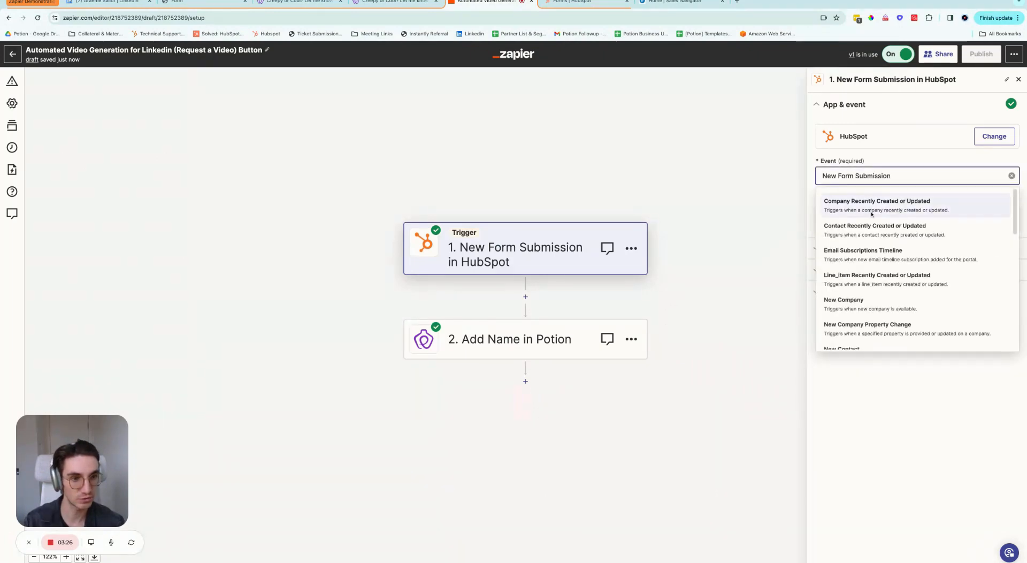
{"action": "scroll", "coordinate": [873, 259], "scroll_direction": "down", "scroll_amount": 2}
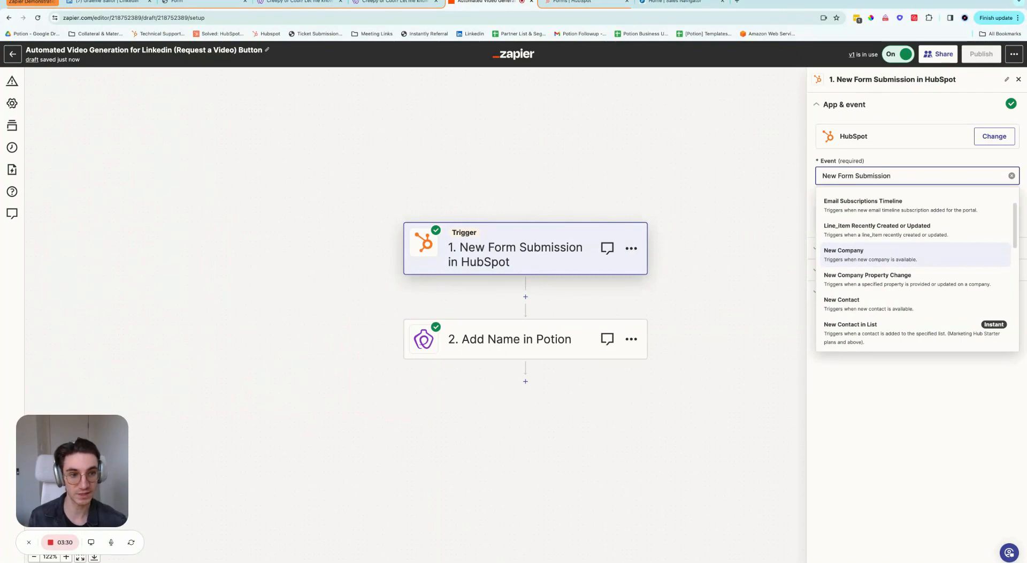
{"action": "scroll", "coordinate": [889, 252], "scroll_direction": "down", "scroll_amount": 1}
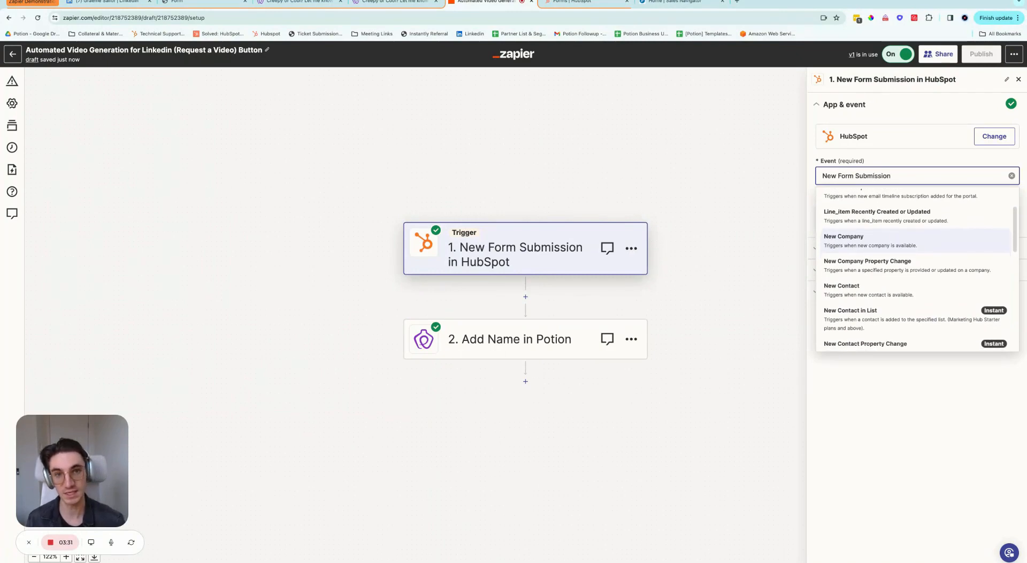
{"action": "left_click", "coordinate": [888, 413]}
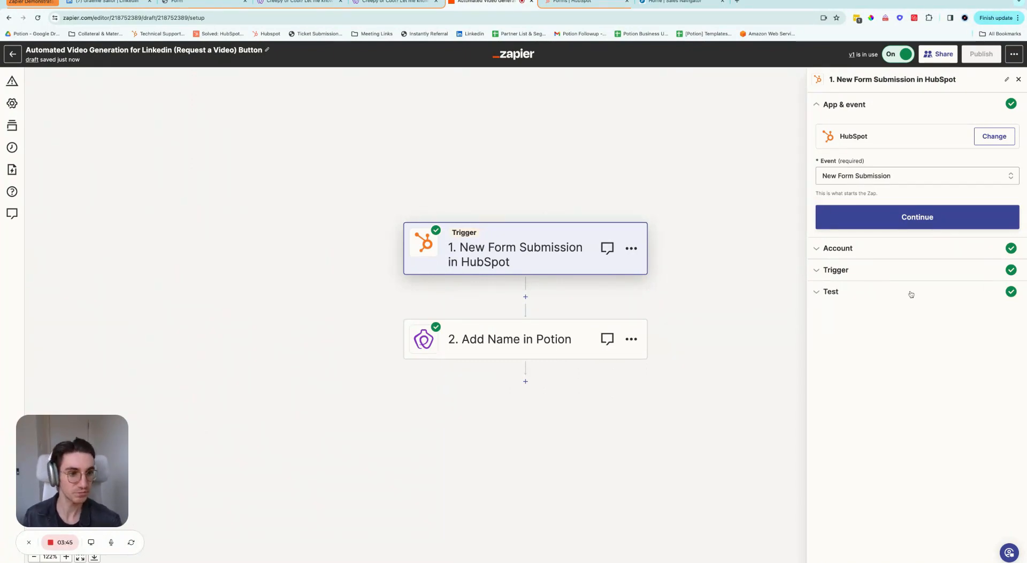
Step: Continue past App & event and the HubSpot account section to the trigger settings
{"action": "left_click", "coordinate": [911, 217]}
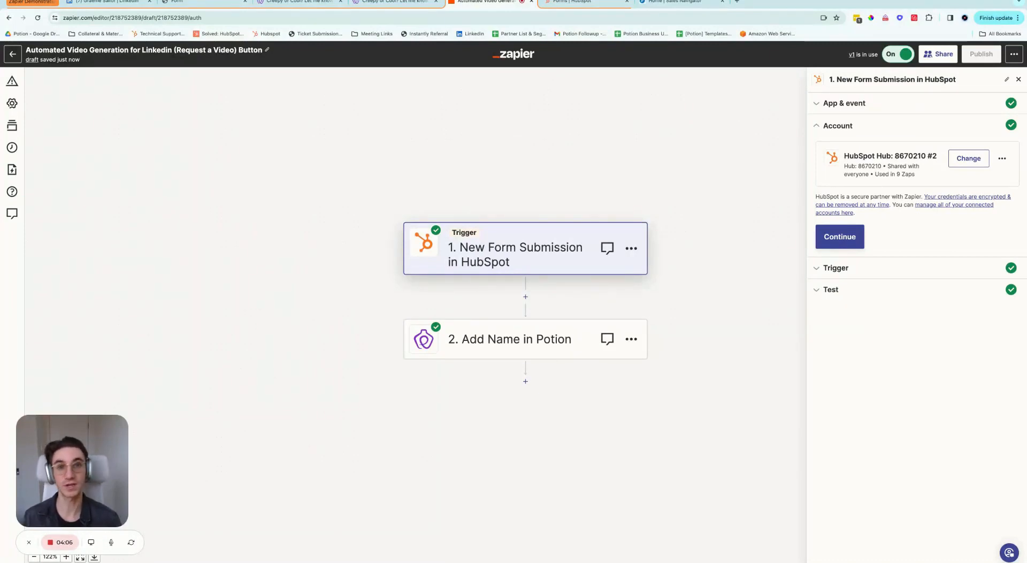
{"action": "left_click", "coordinate": [835, 237]}
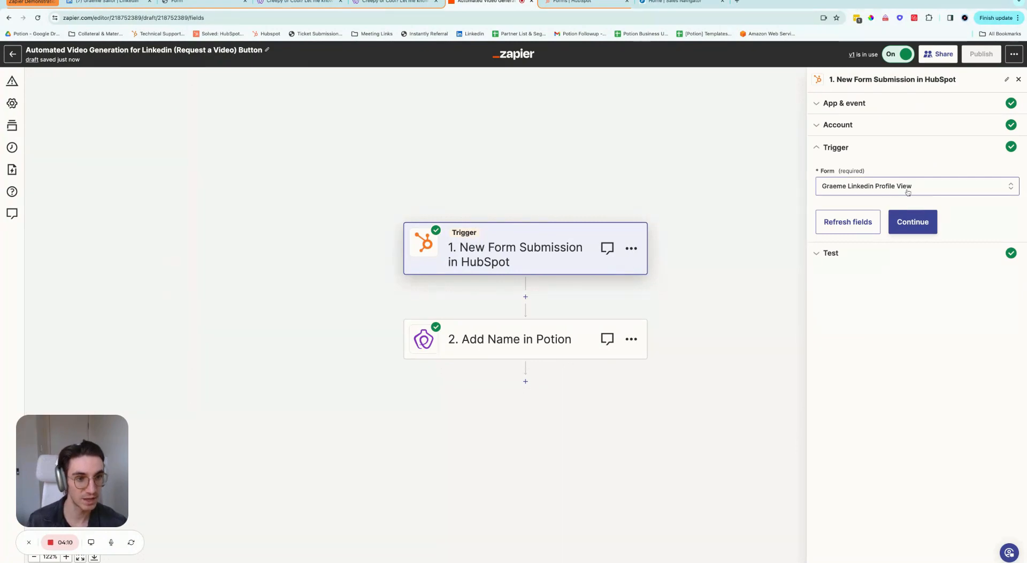
Step: Browse the HubSpot forms and keep LinkedIn Profile View as the trigger form, then test it
{"action": "left_click", "coordinate": [909, 187]}
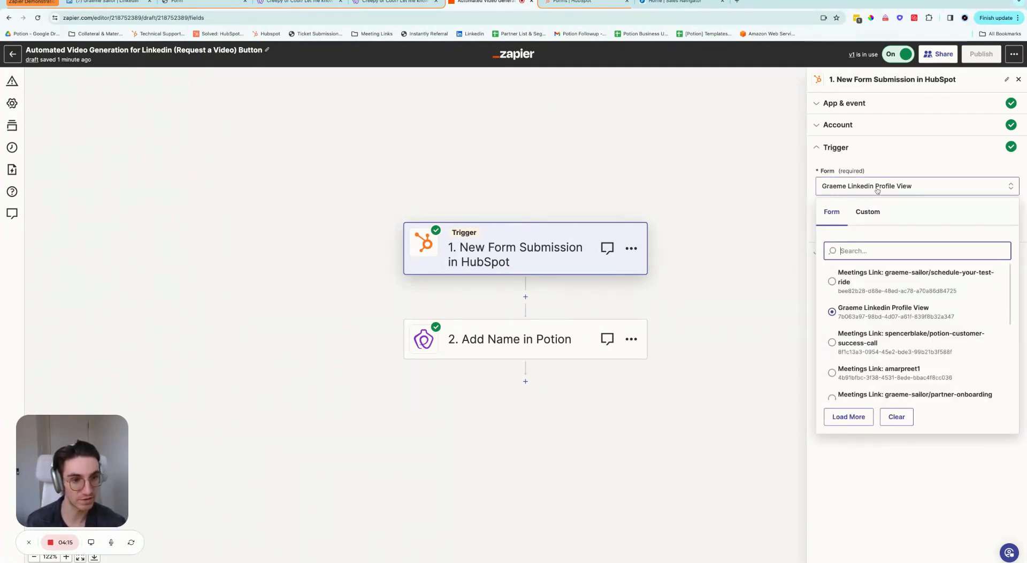
{"action": "scroll", "coordinate": [909, 310], "scroll_direction": "down", "scroll_amount": 1}
{"action": "scroll", "coordinate": [909, 311], "scroll_direction": "down", "scroll_amount": 10}
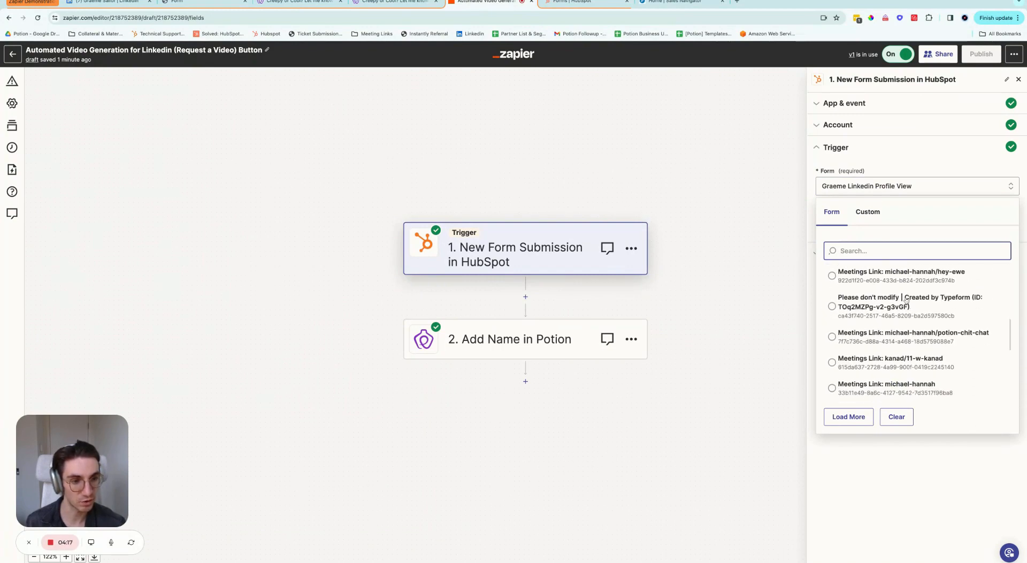
{"action": "scroll", "coordinate": [892, 280], "scroll_direction": "down", "scroll_amount": 8}
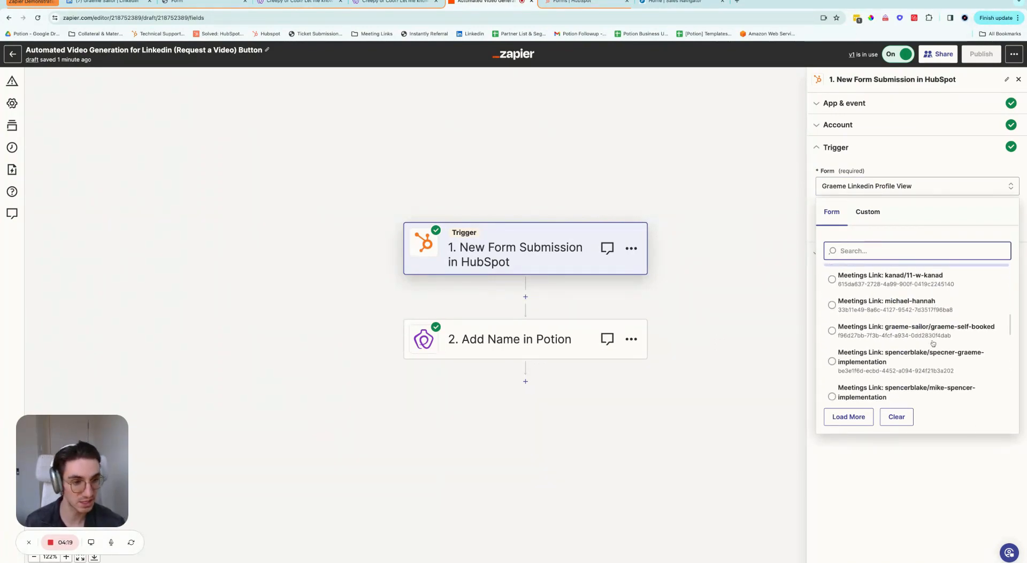
{"action": "scroll", "coordinate": [933, 344], "scroll_direction": "down", "scroll_amount": 2}
{"action": "scroll", "coordinate": [933, 344], "scroll_direction": "up", "scroll_amount": 9}
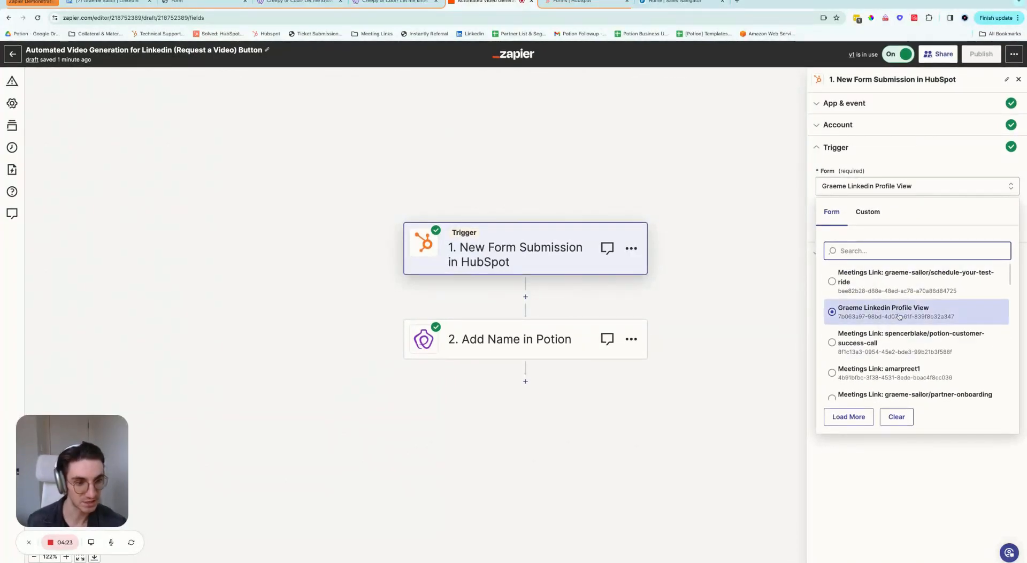
{"action": "left_click", "coordinate": [865, 316]}
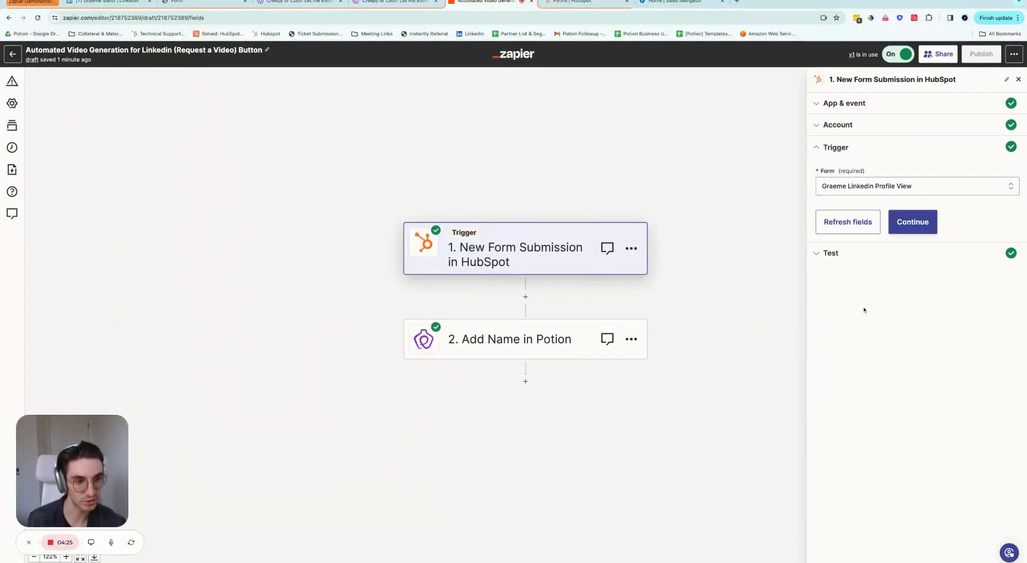
{"action": "left_click", "coordinate": [920, 235]}
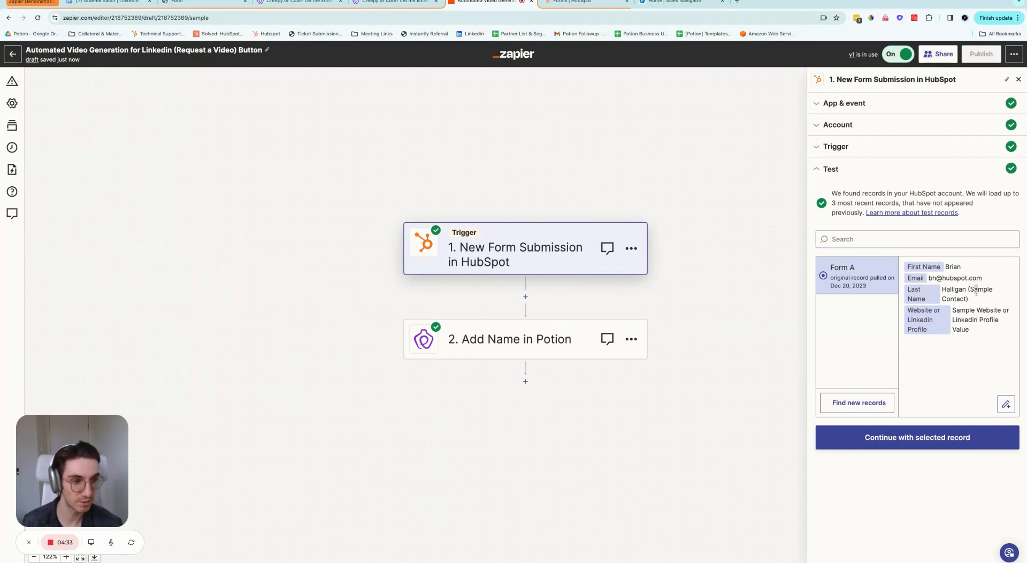
Step: Review the found Form A sample record's name, email and website, and continue with it
{"action": "left_click_drag", "start_coordinate": [976, 291], "coordinate": [958, 290]}
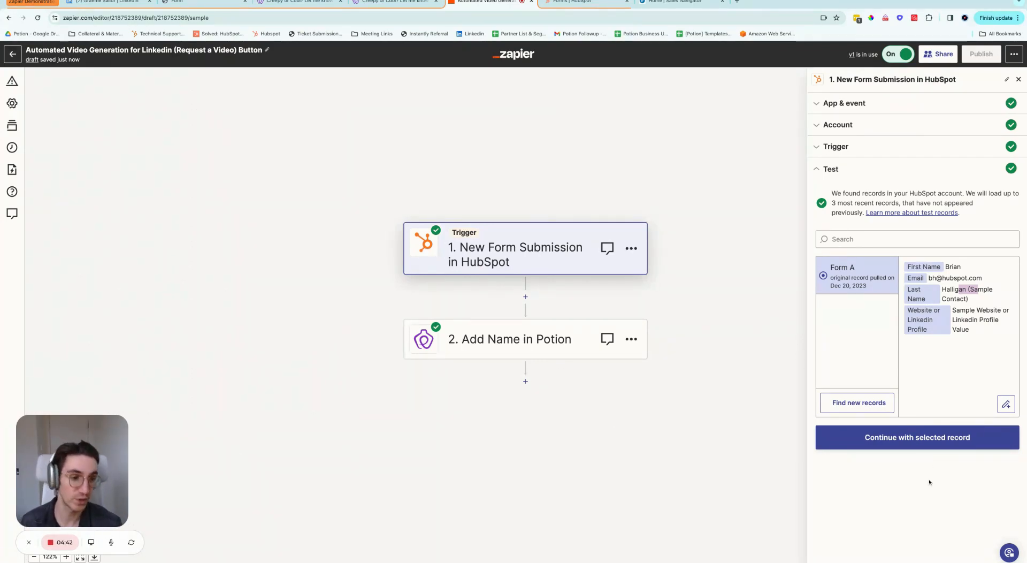
{"action": "left_click", "coordinate": [938, 446]}
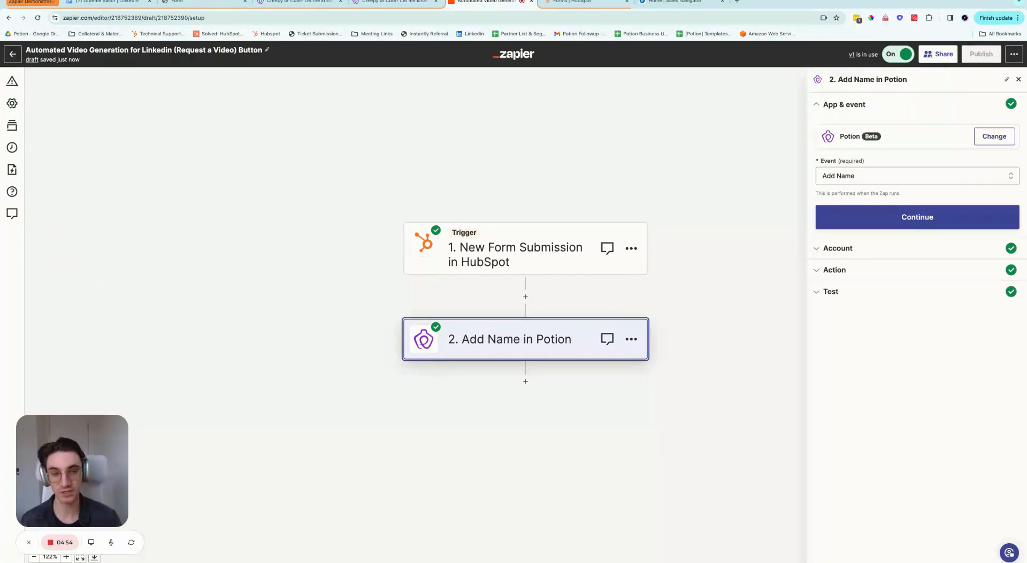
Step: Insert a Potion action after the HubSpot trigger, ahead of Add Name, and open it
{"action": "left_click", "coordinate": [525, 297]}
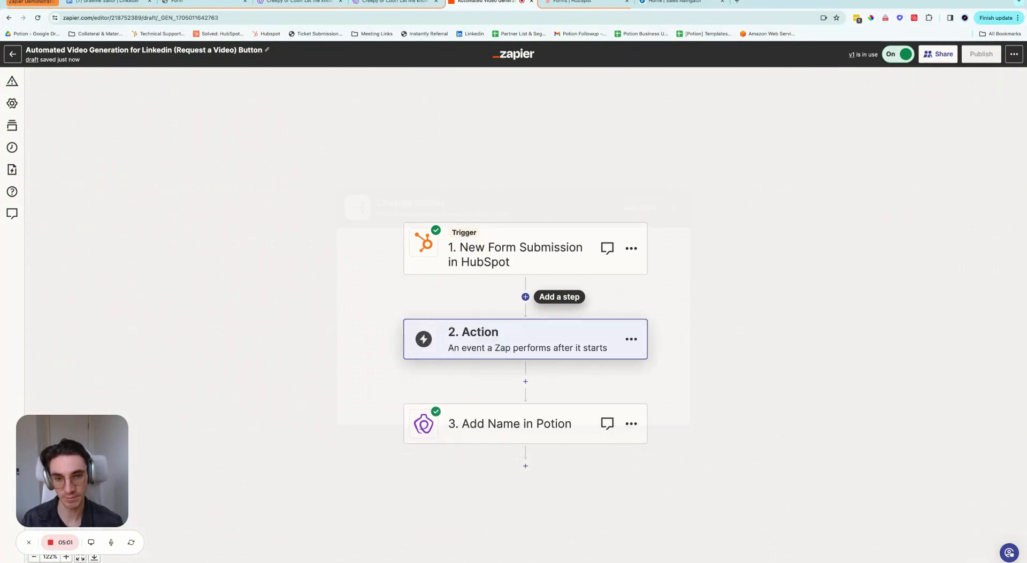
{"action": "type", "text": "Potion"}
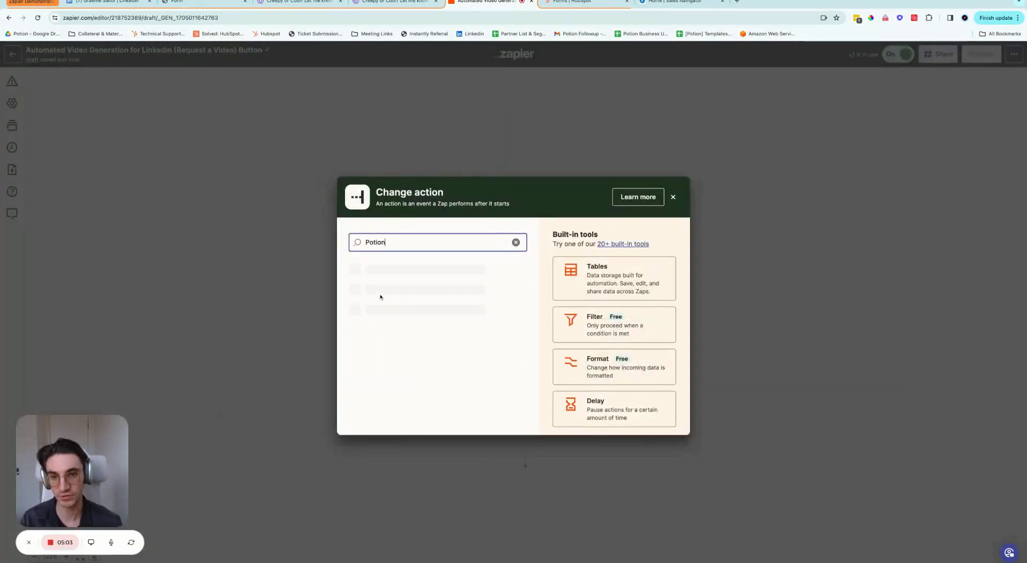
{"action": "left_click", "coordinate": [405, 274]}
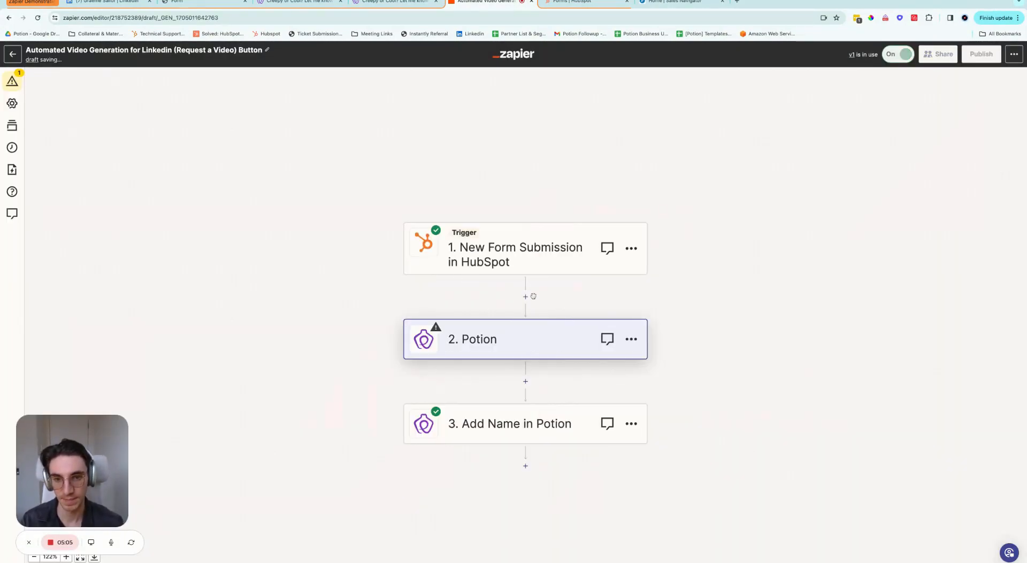
{"action": "left_click", "coordinate": [551, 342]}
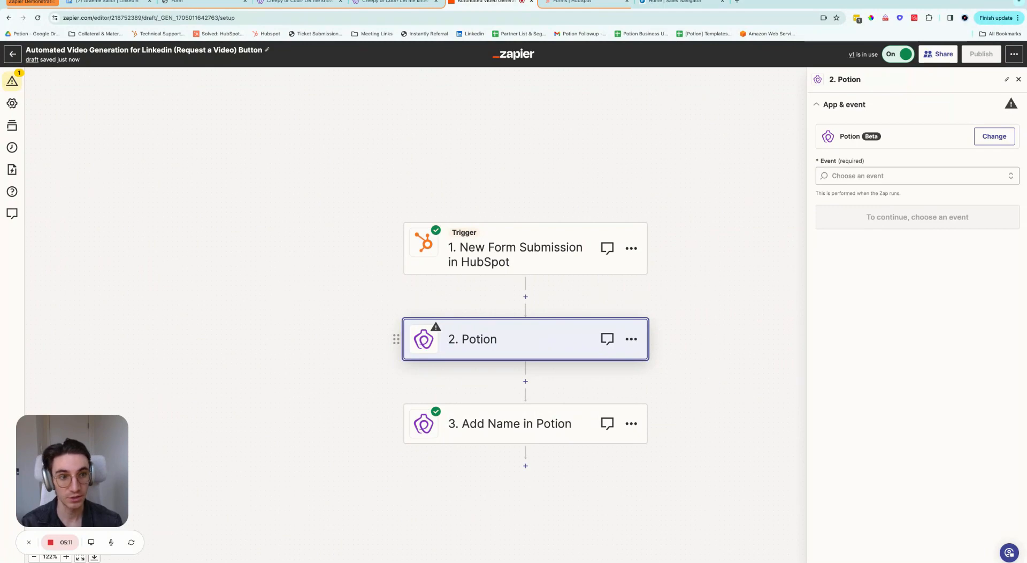
Step: Set the new Potion step's event to Add Name and confirm its connected Potion account
{"action": "left_click", "coordinate": [854, 180]}
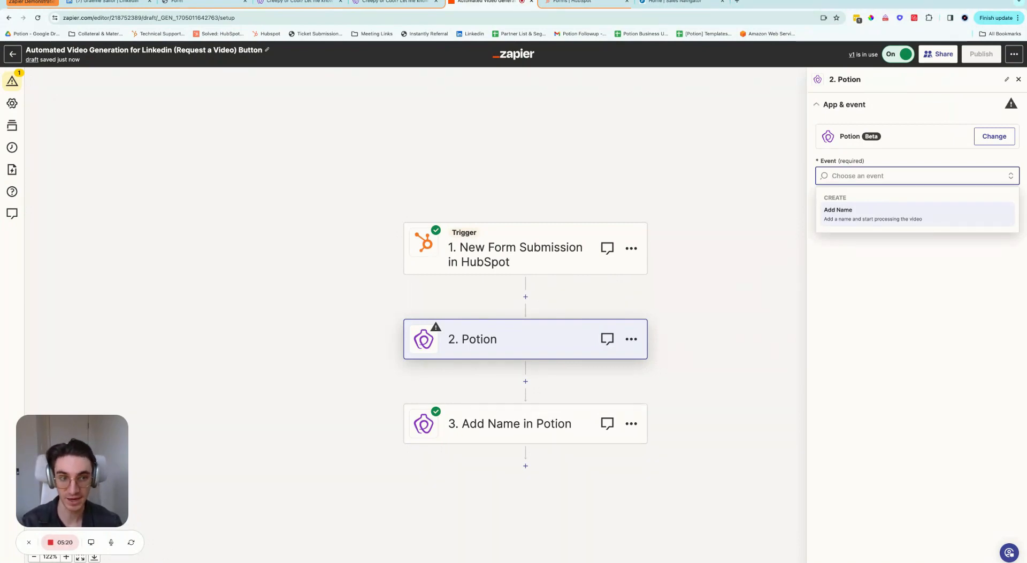
{"action": "left_click", "coordinate": [850, 219]}
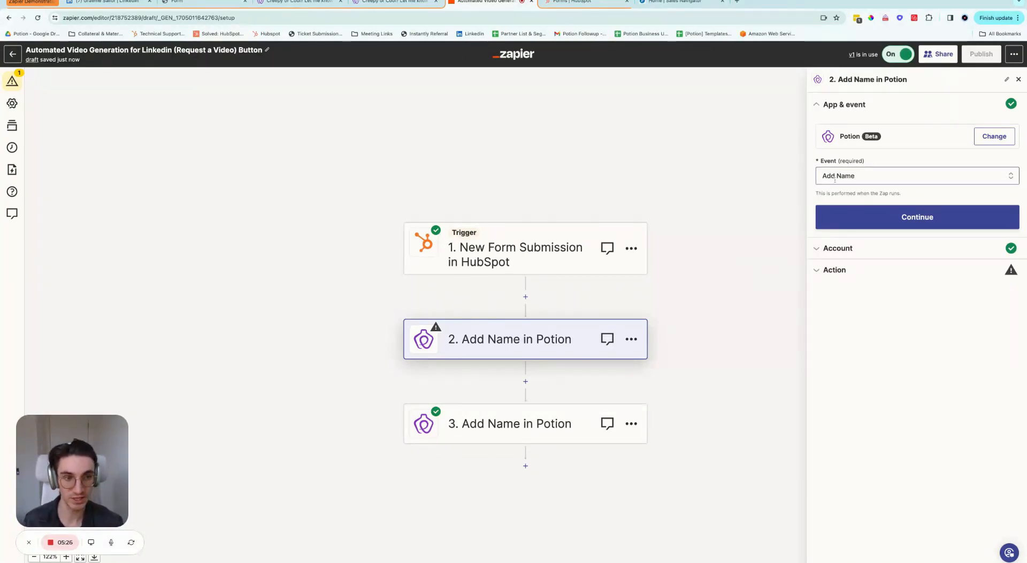
{"action": "left_click", "coordinate": [929, 216]}
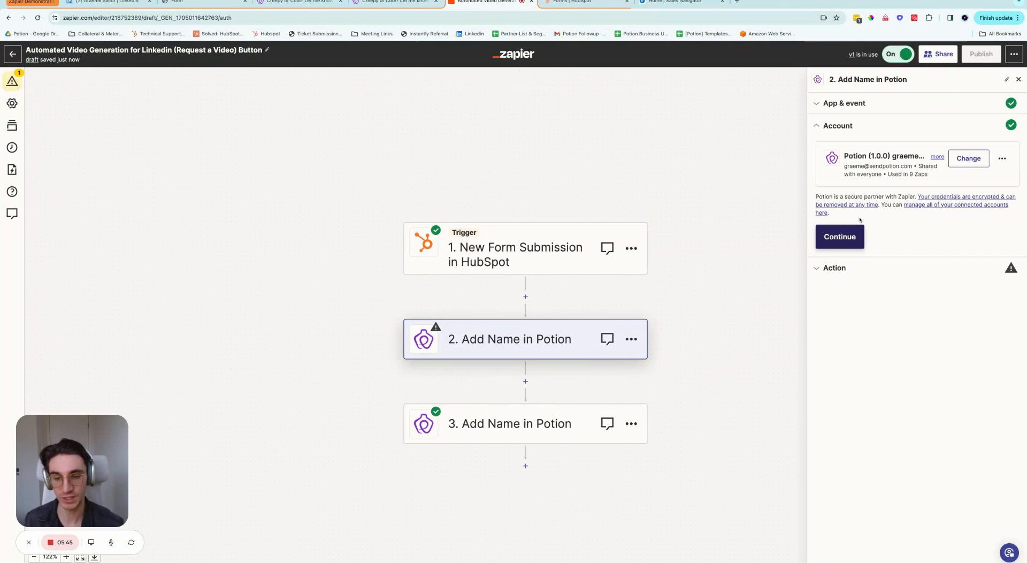
{"action": "left_click", "coordinate": [841, 244]}
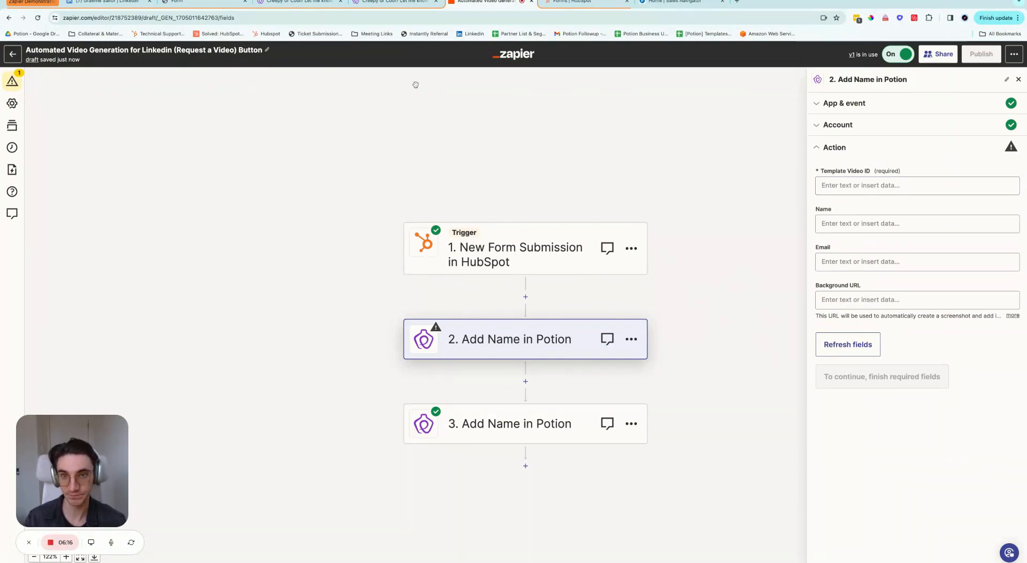
Step: Examine the Creepy or Cool? video page address, selecting its domain and video ID parts
{"action": "left_click", "coordinate": [393, 6]}
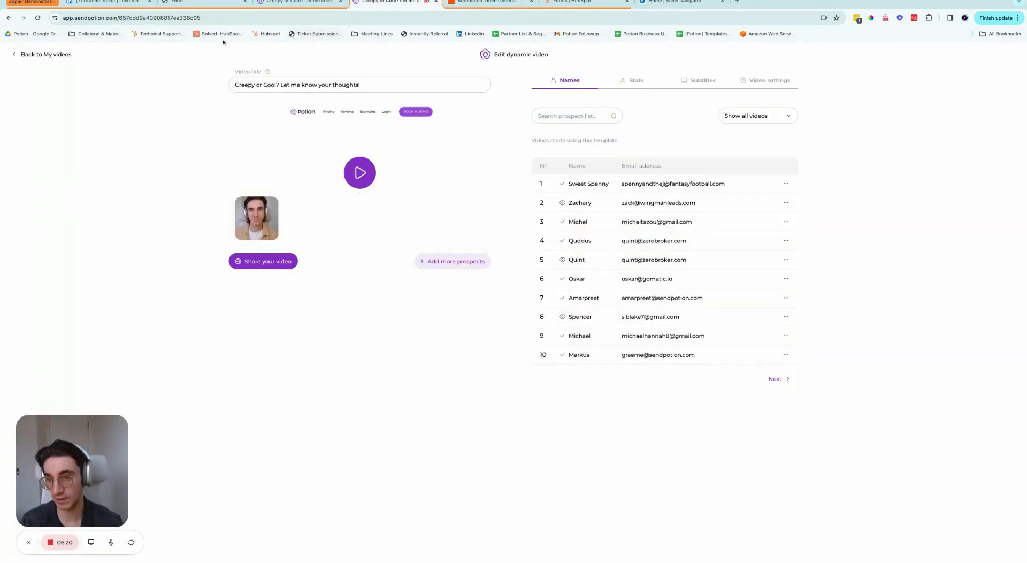
{"action": "left_click", "coordinate": [225, 18]}
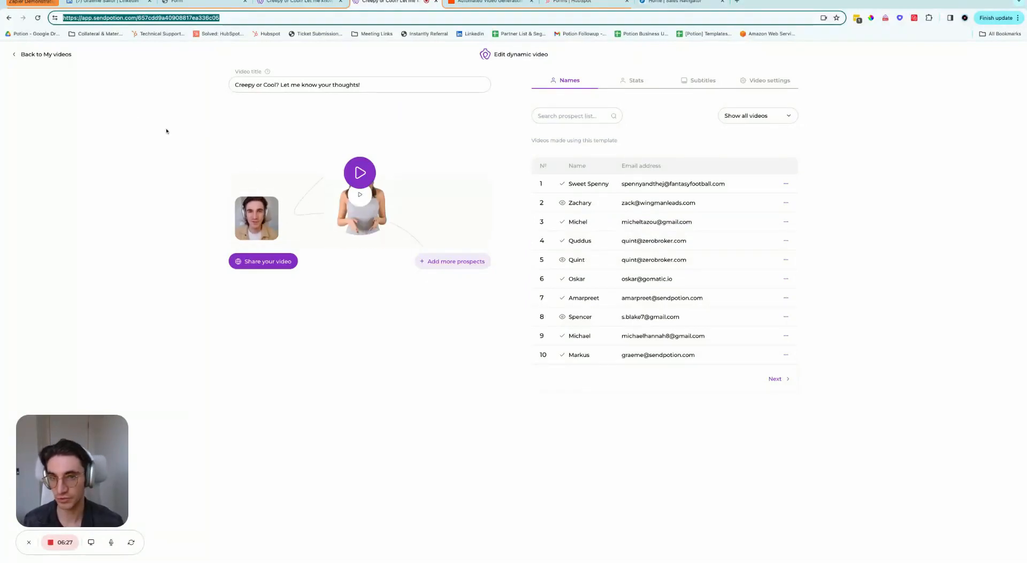
{"action": "left_click", "coordinate": [258, 99]}
{"action": "left_click", "coordinate": [203, 18]}
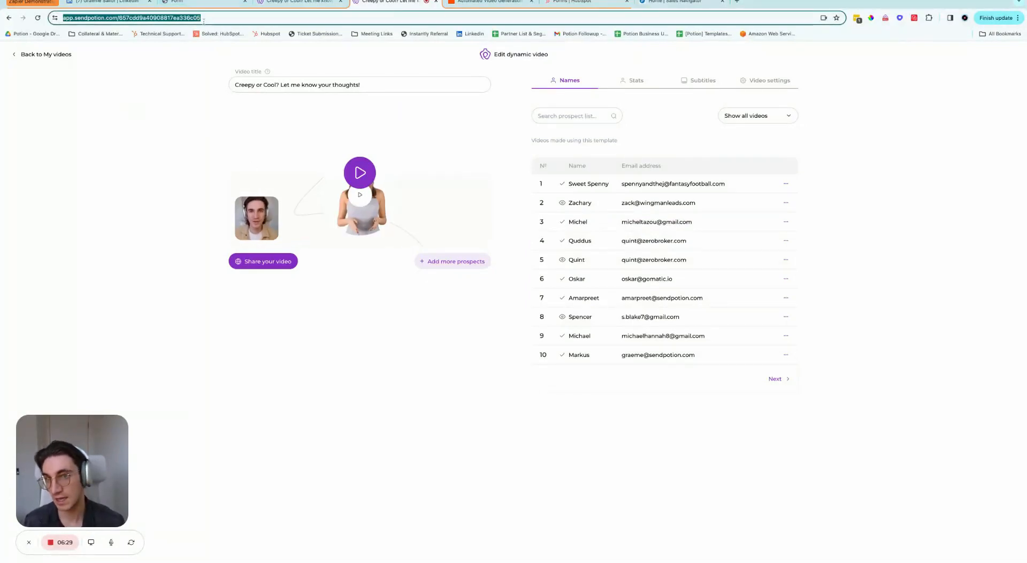
{"action": "left_click_drag", "start_coordinate": [203, 17], "coordinate": [120, 18]}
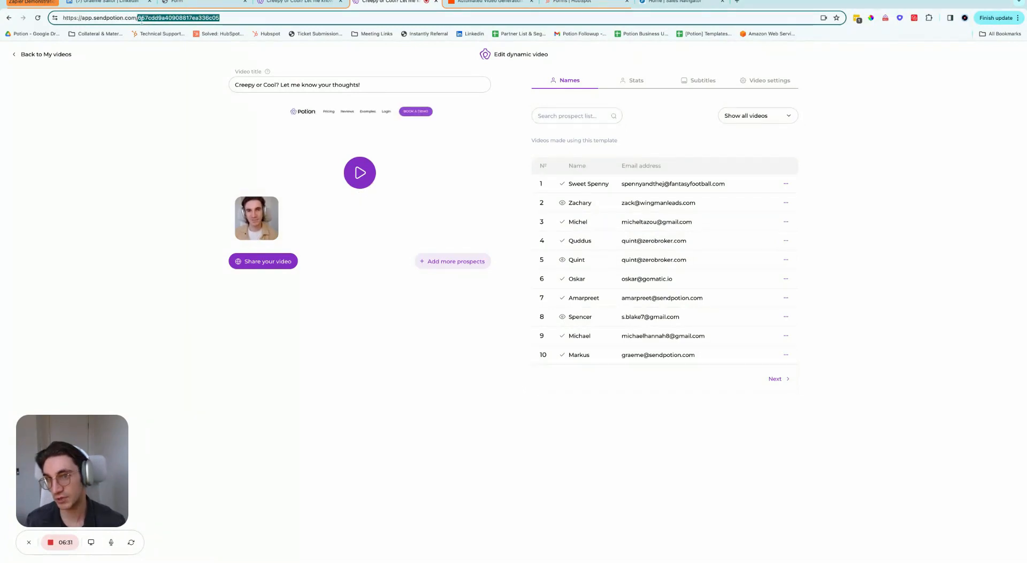
{"action": "left_click", "coordinate": [83, 17]}
{"action": "left_click_drag", "start_coordinate": [83, 17], "coordinate": [138, 19]}
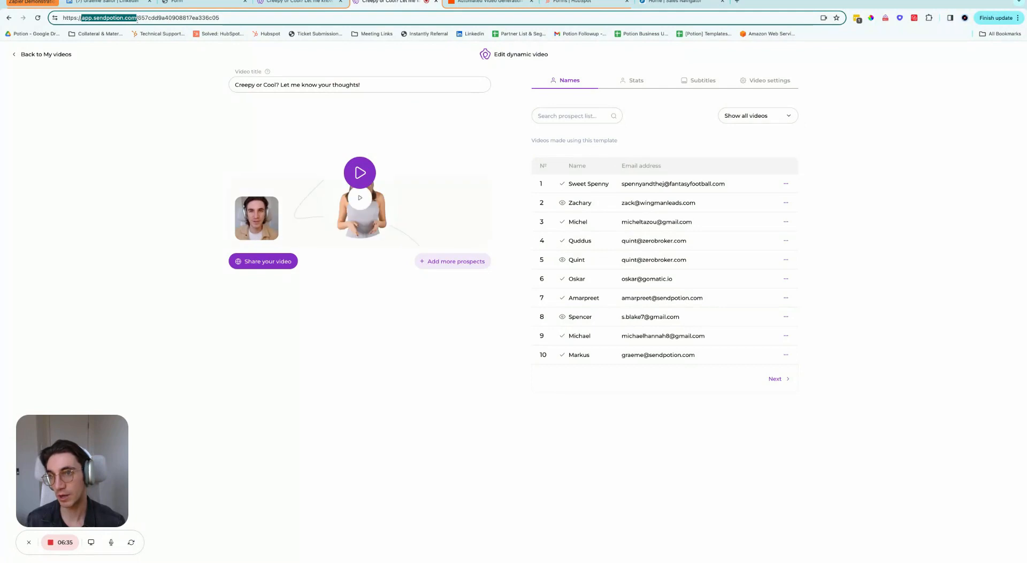
{"action": "left_click", "coordinate": [138, 19]}
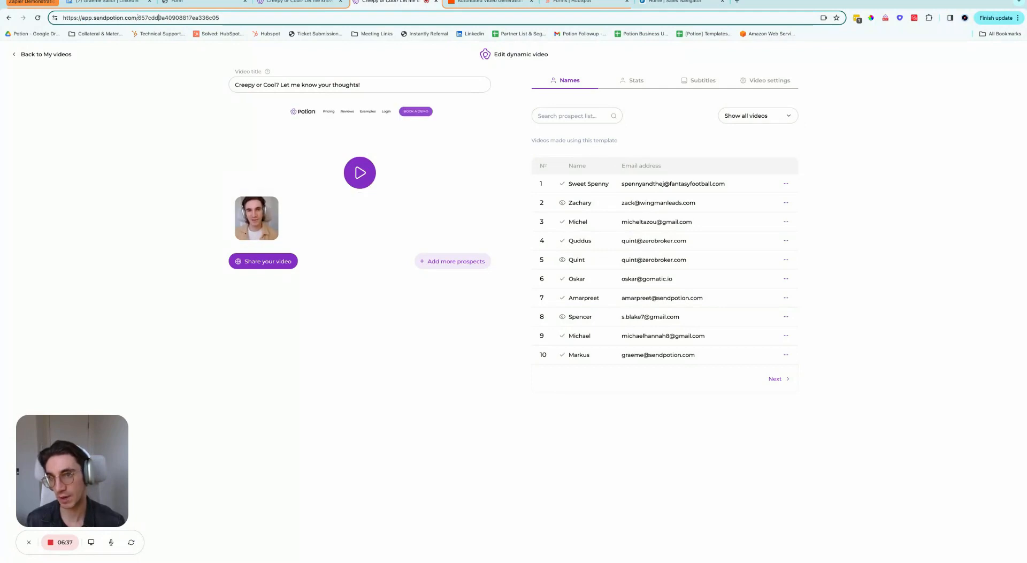
{"action": "left_click_drag", "start_coordinate": [137, 18], "coordinate": [221, 17]}
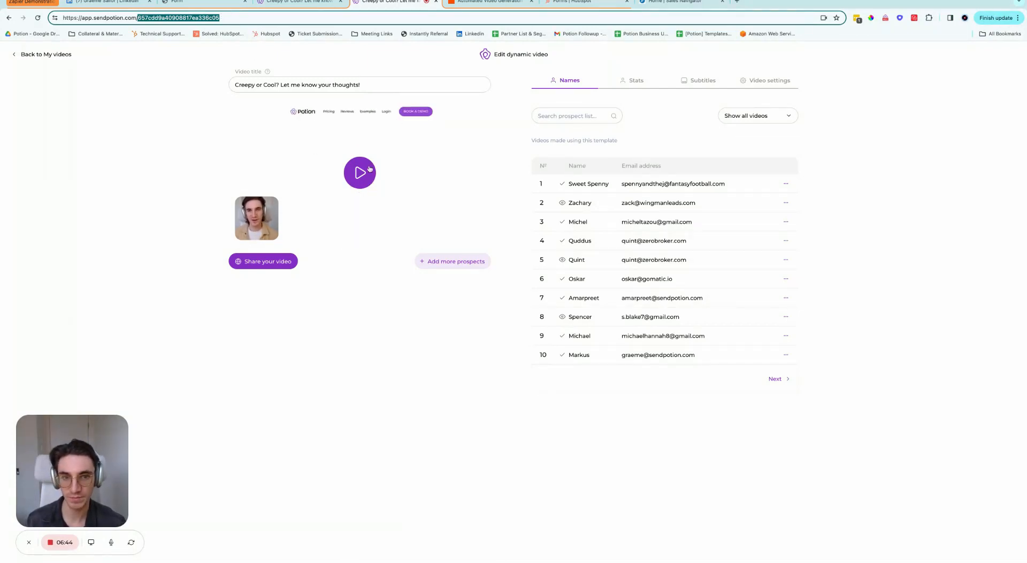
Step: Preview Zachary's personalised video and copy the video template link from the share options
{"action": "left_click", "coordinate": [580, 203]}
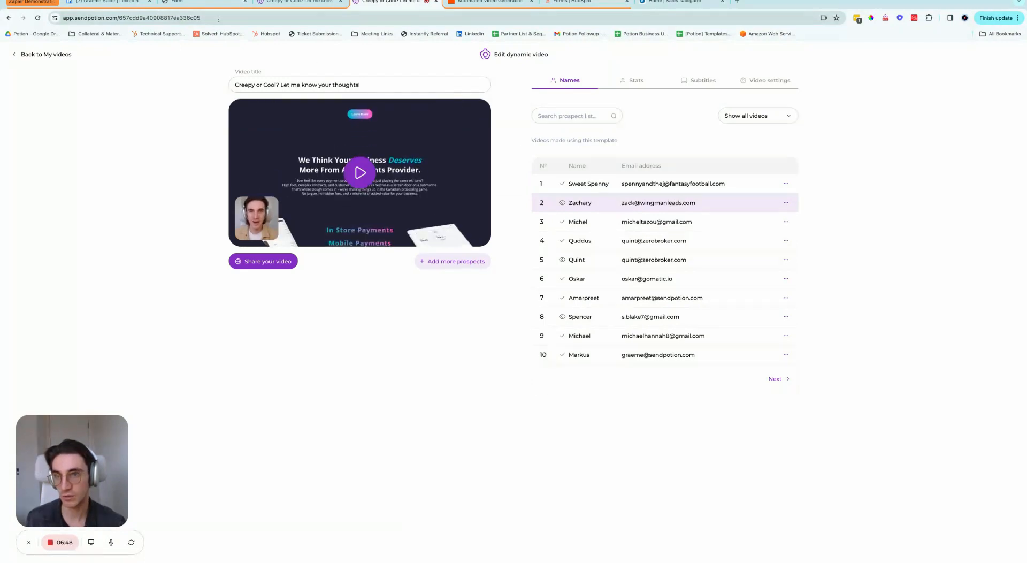
{"action": "left_click", "coordinate": [276, 263]}
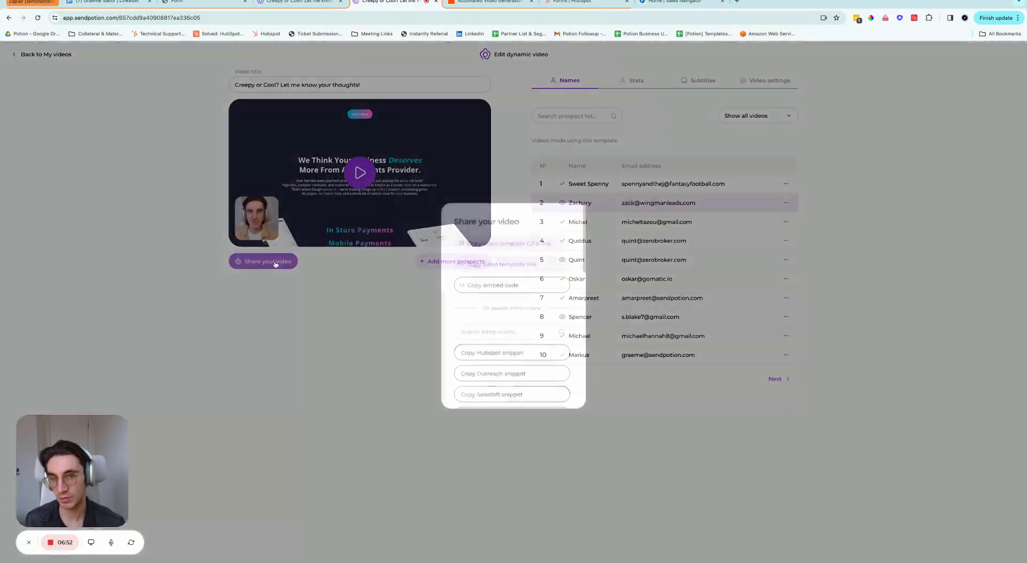
{"action": "left_click", "coordinate": [124, 107]}
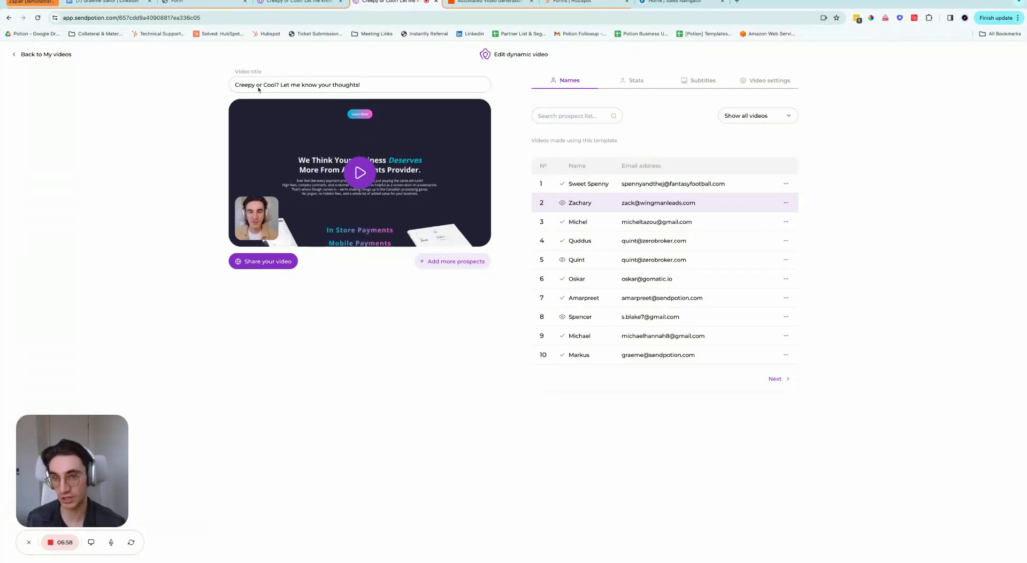
{"action": "left_click", "coordinate": [275, 263]}
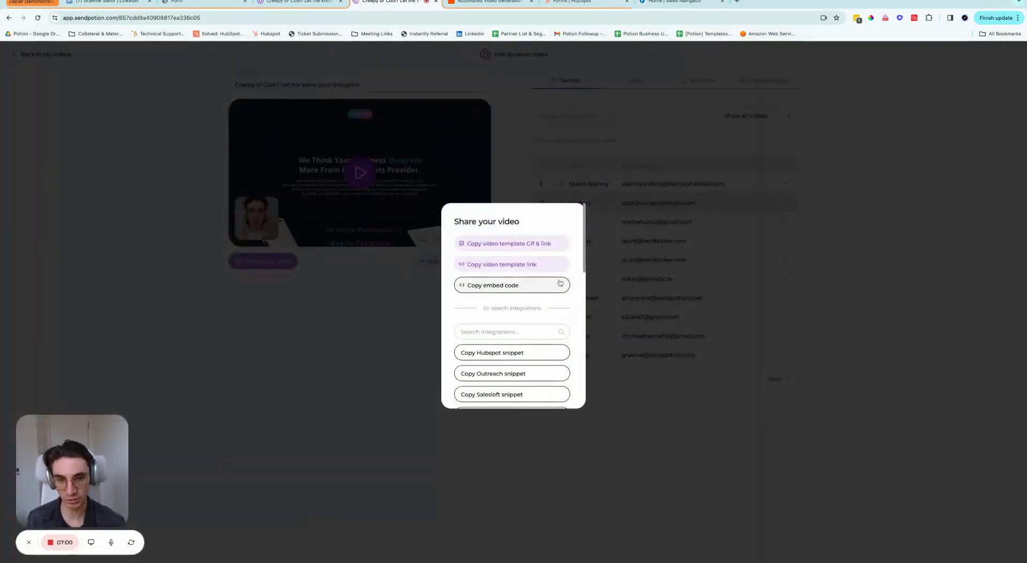
{"action": "left_click", "coordinate": [545, 264]}
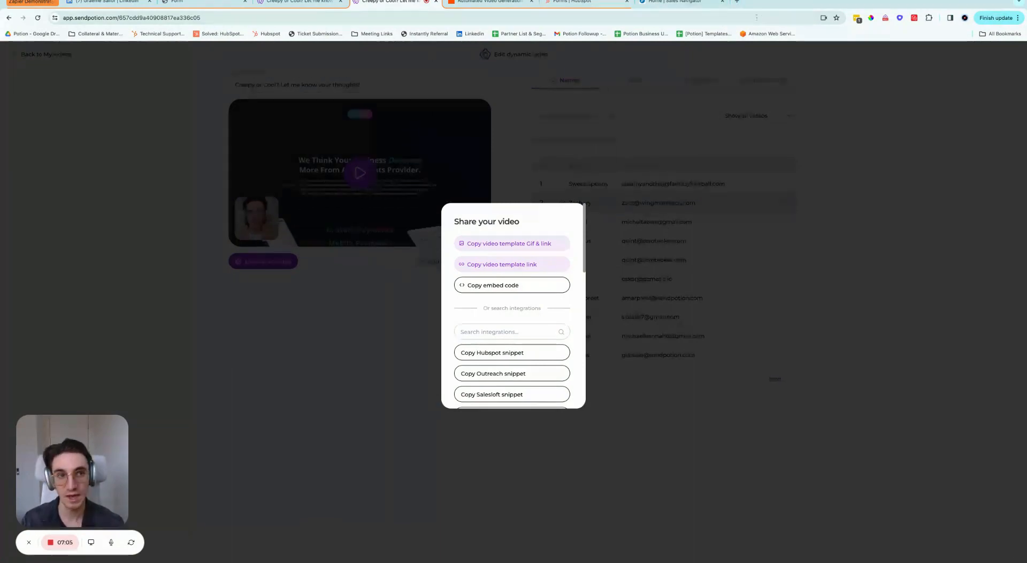
Step: Paste the copied link into a new tab and select the video ID after the last slash
{"action": "left_click", "coordinate": [736, 2]}
{"action": "key", "text": "ctrl+v"}
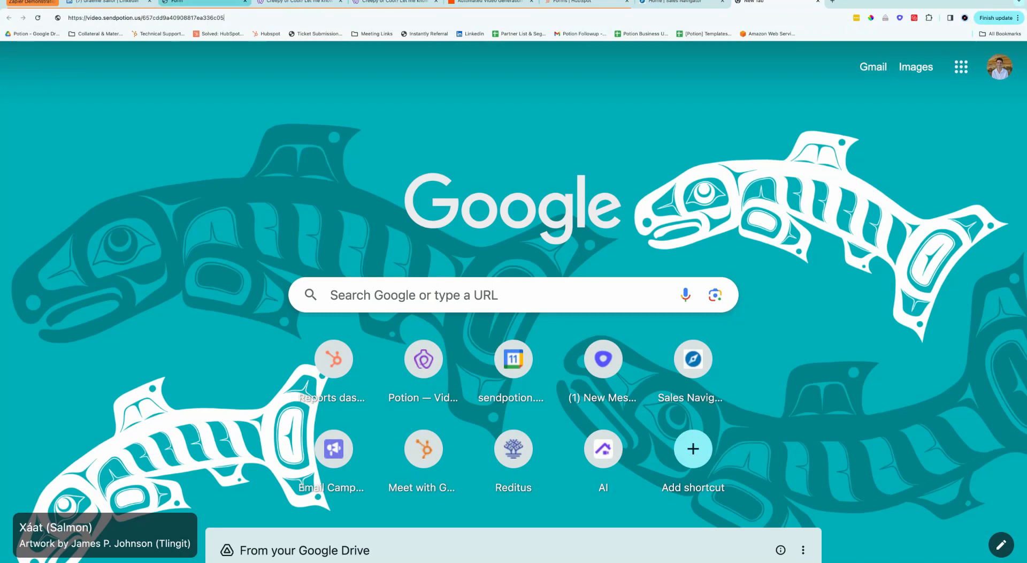
{"action": "key", "text": "Return"}
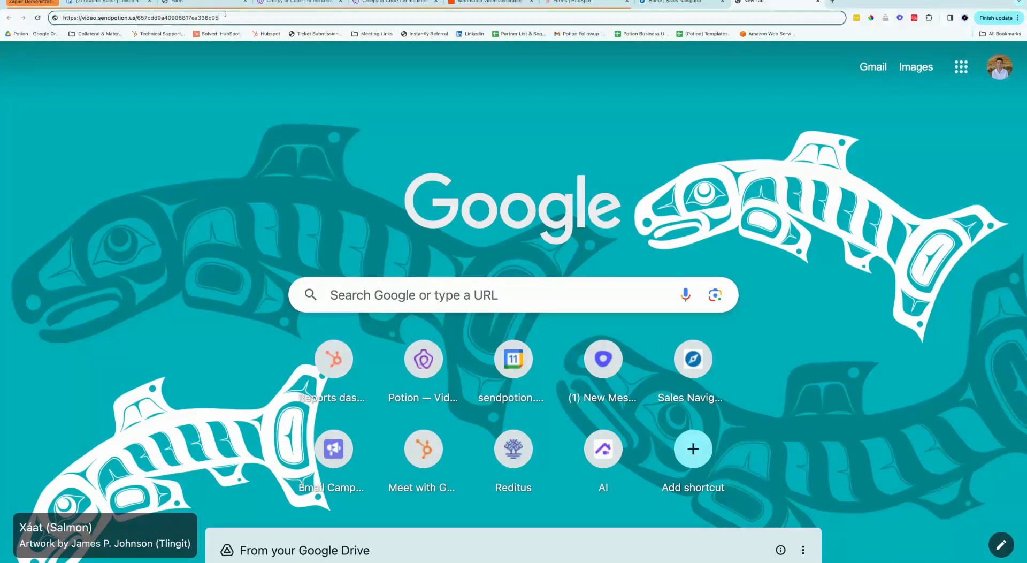
{"action": "left_click", "coordinate": [219, 18]}
{"action": "left_click_drag", "start_coordinate": [218, 17], "coordinate": [137, 17]}
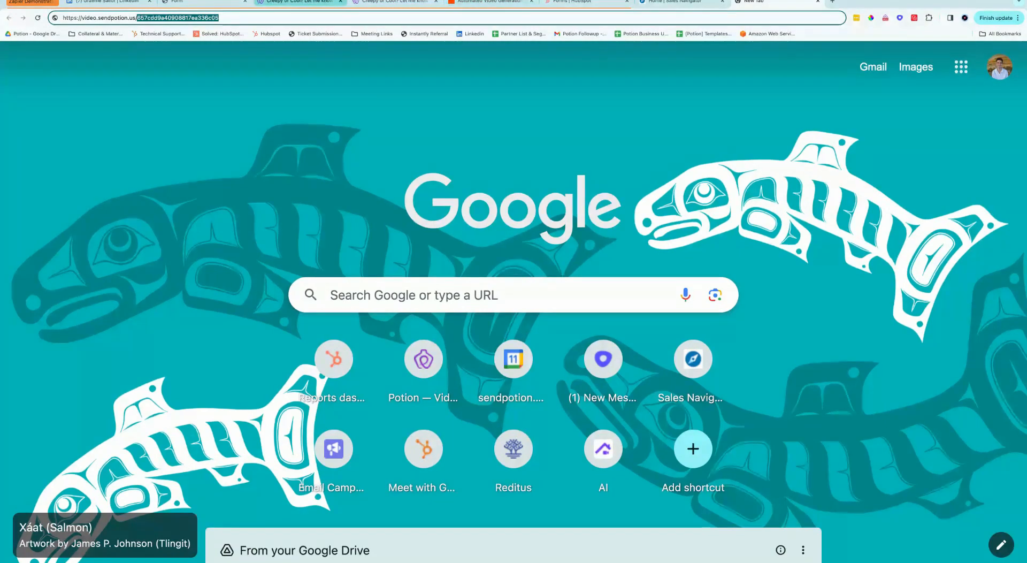
Step: Paste 657cdd9a40908817ea336c05 into the Potion step's Template Video ID field
{"action": "left_click", "coordinate": [505, 8]}
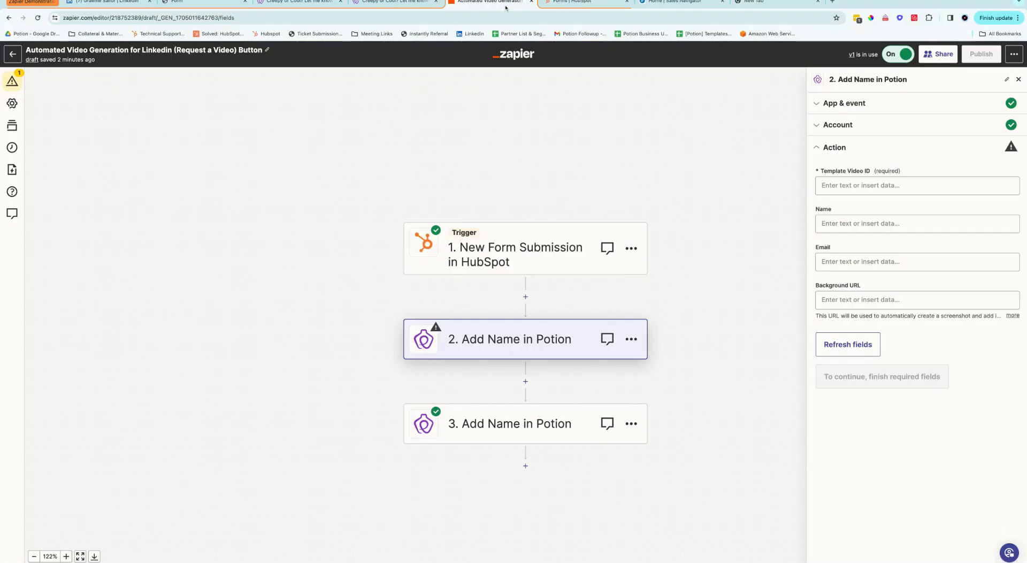
{"action": "left_click", "coordinate": [834, 187]}
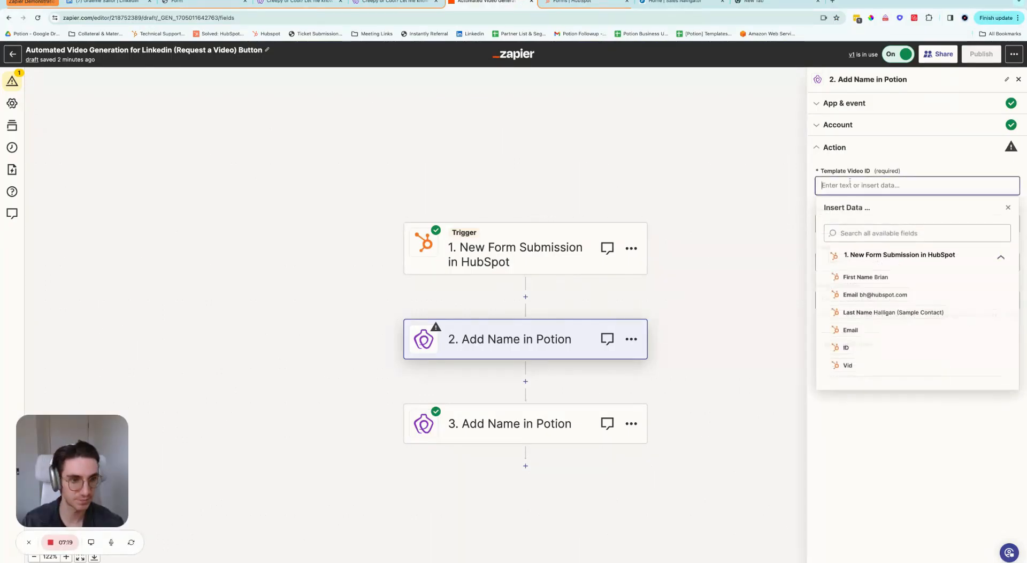
{"action": "key", "text": "ctrl+v"}
{"action": "left_click", "coordinate": [920, 152]}
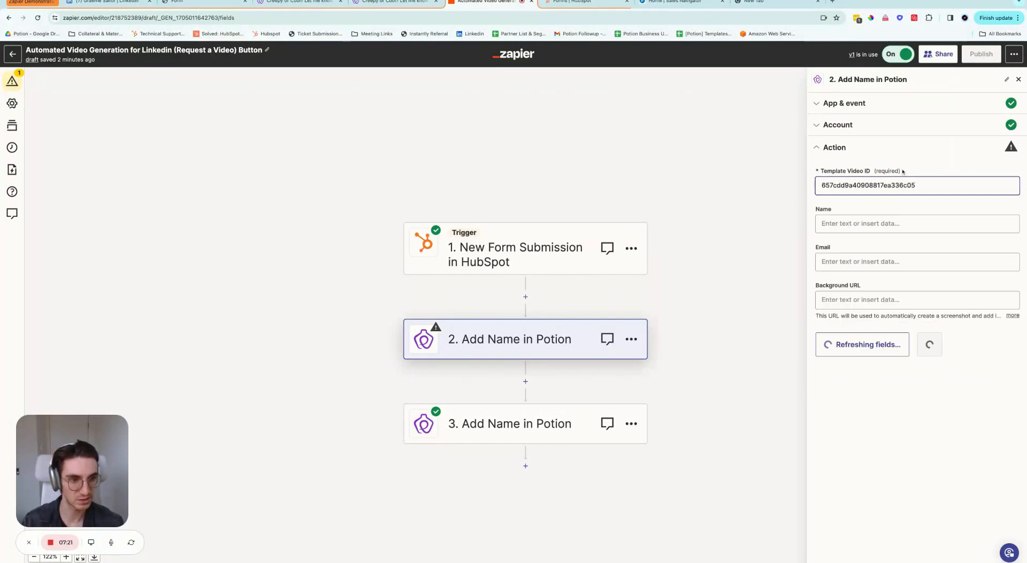
{"action": "key", "text": "Tab"}
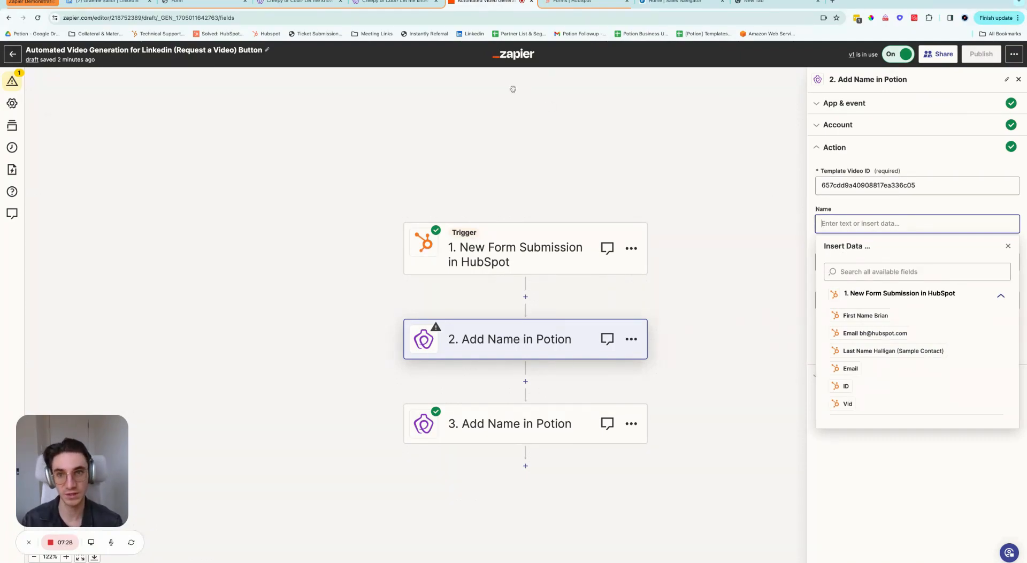
Step: Close Potion's share dialog and open the Add more prospects names table to view its columns
{"action": "left_click", "coordinate": [409, 2]}
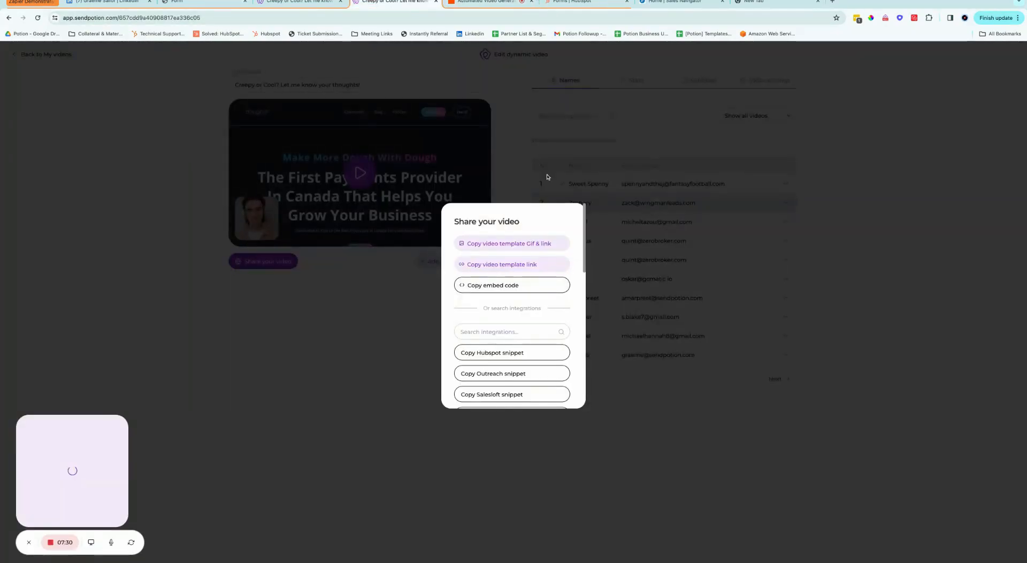
{"action": "left_click", "coordinate": [547, 177]}
{"action": "left_click", "coordinate": [431, 261]}
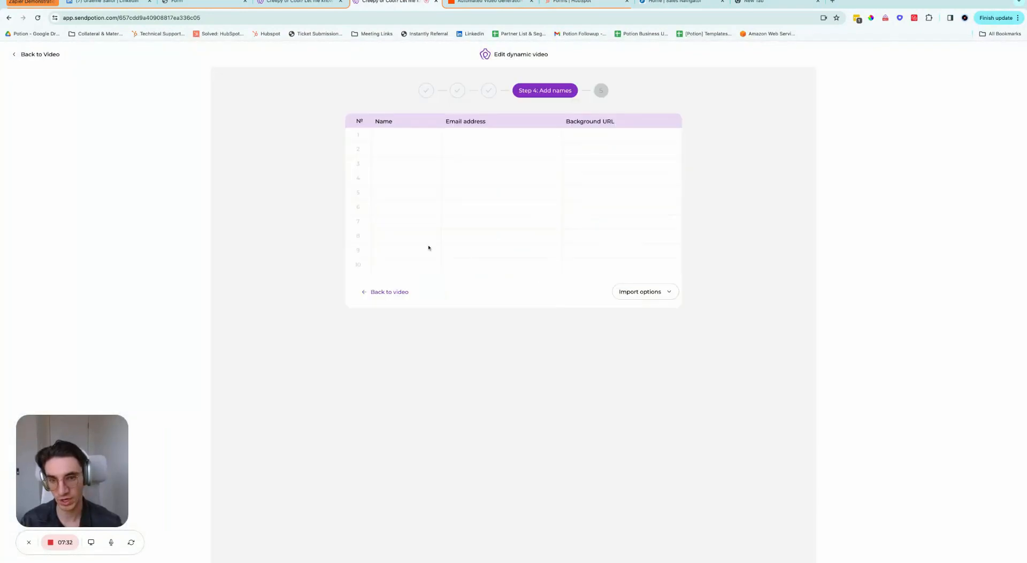
{"action": "left_click", "coordinate": [402, 135]}
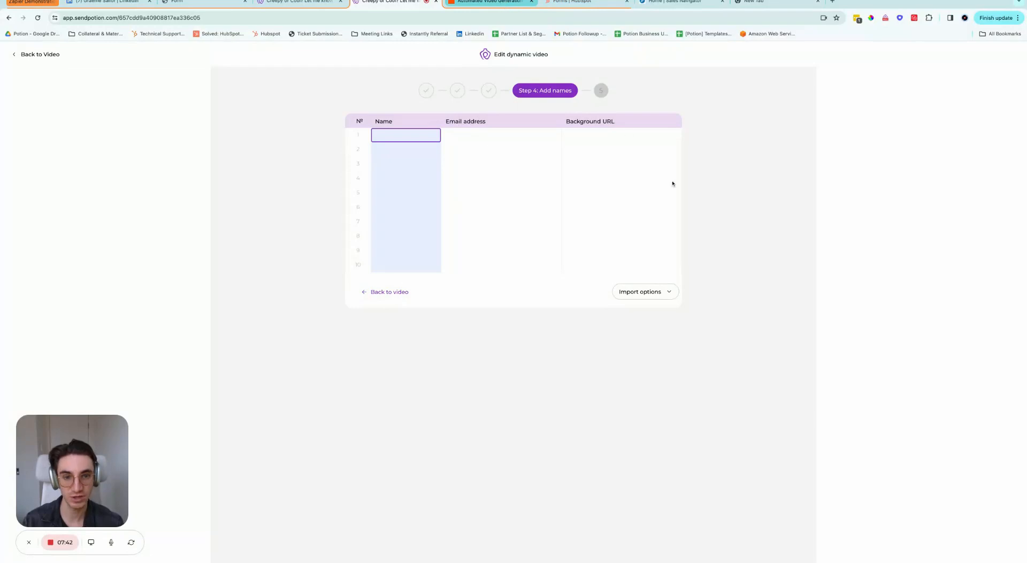
{"action": "left_click", "coordinate": [490, 2]}
{"action": "left_click", "coordinate": [865, 210]}
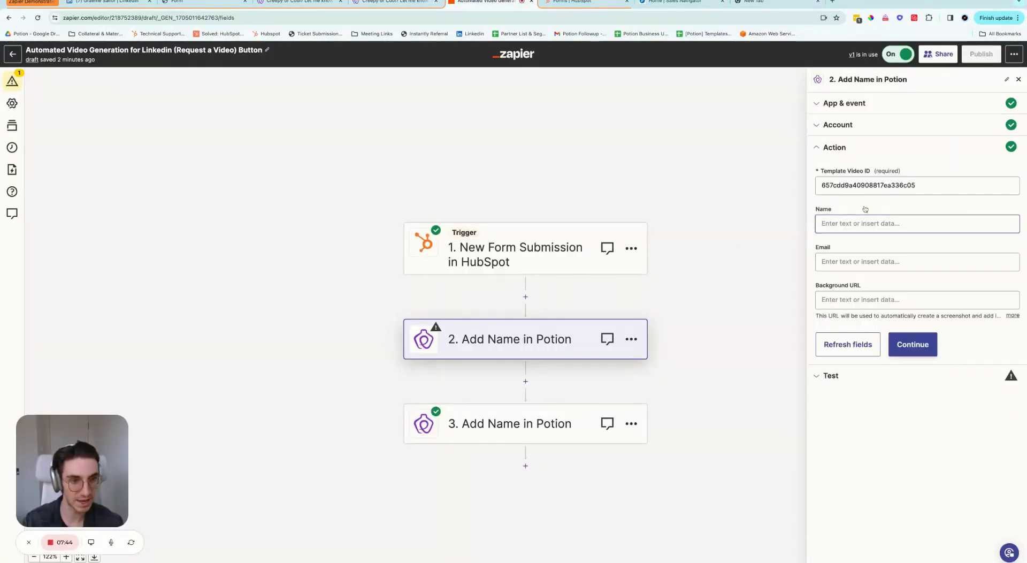
Step: Map the Potion step's Name field to the HubSpot trigger's First Name
{"action": "left_click", "coordinate": [866, 223]}
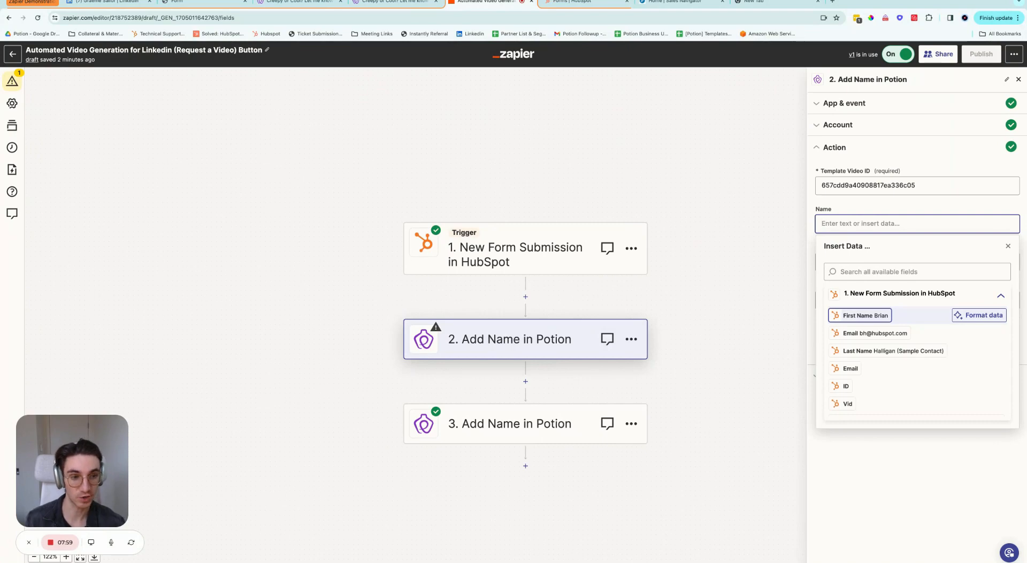
{"action": "left_click", "coordinate": [861, 315]}
{"action": "left_click", "coordinate": [852, 205]}
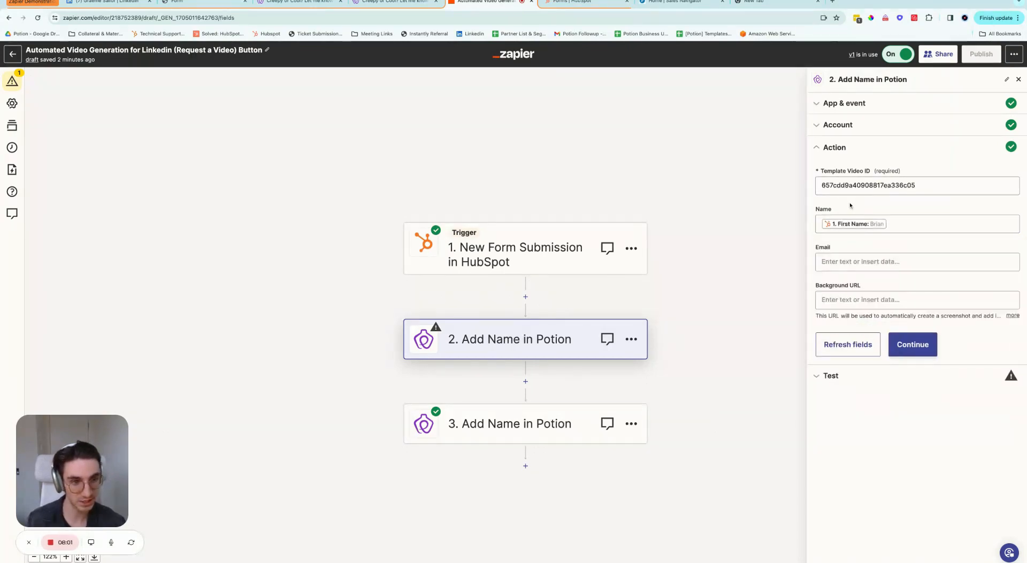
{"action": "triple_click", "coordinate": [838, 248]}
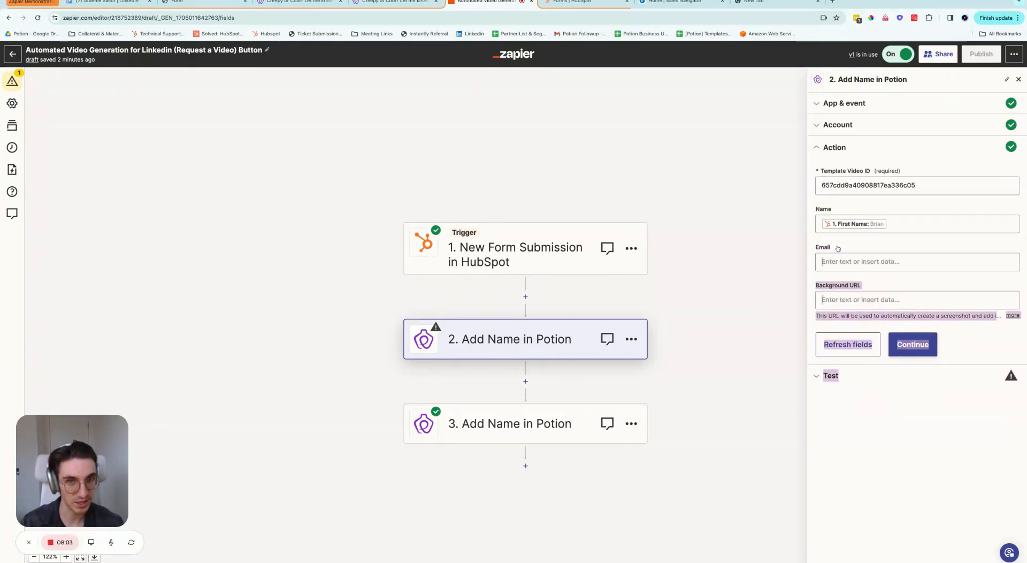
{"action": "left_click", "coordinate": [393, 2]}
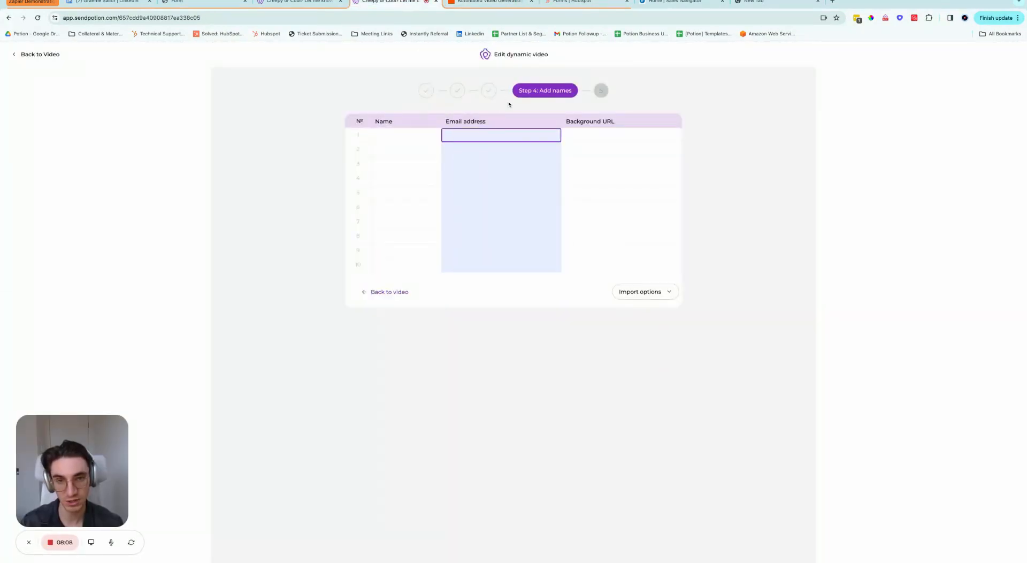
Step: Map the Email field to '1. Email' from the HubSpot New Form Submission data
{"action": "left_click", "coordinate": [310, 2]}
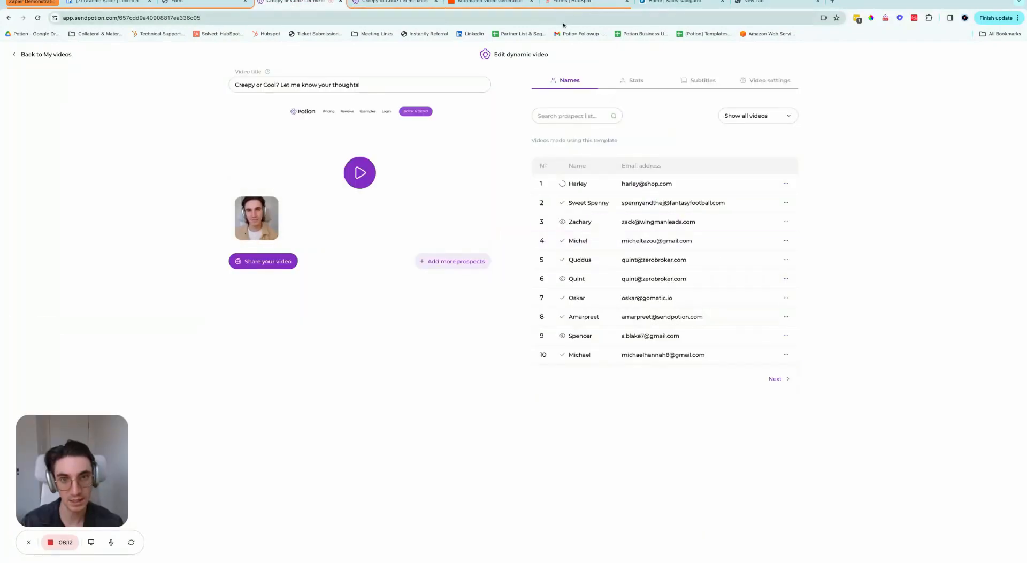
{"action": "left_click", "coordinate": [583, 2]}
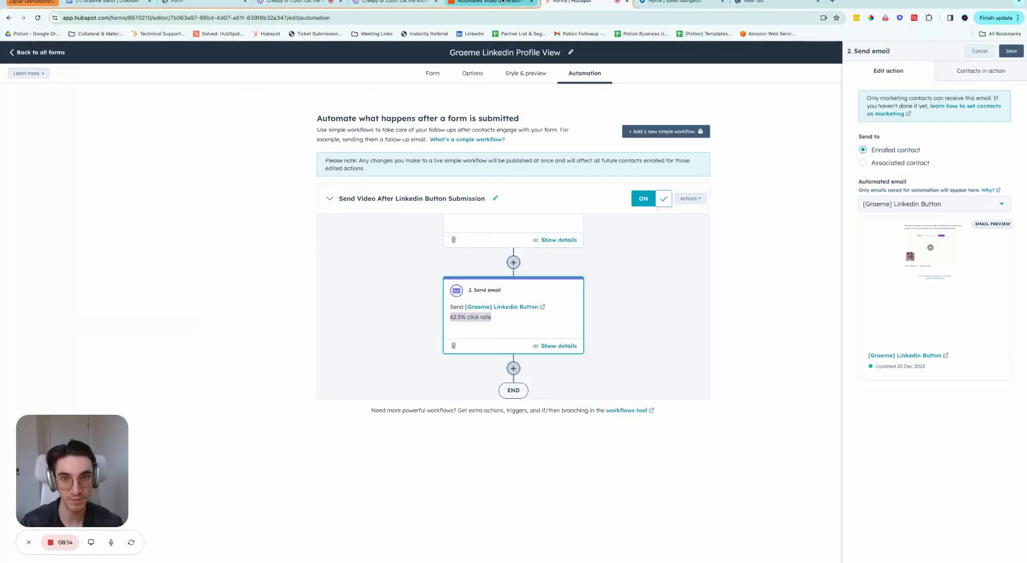
{"action": "left_click", "coordinate": [487, 2]}
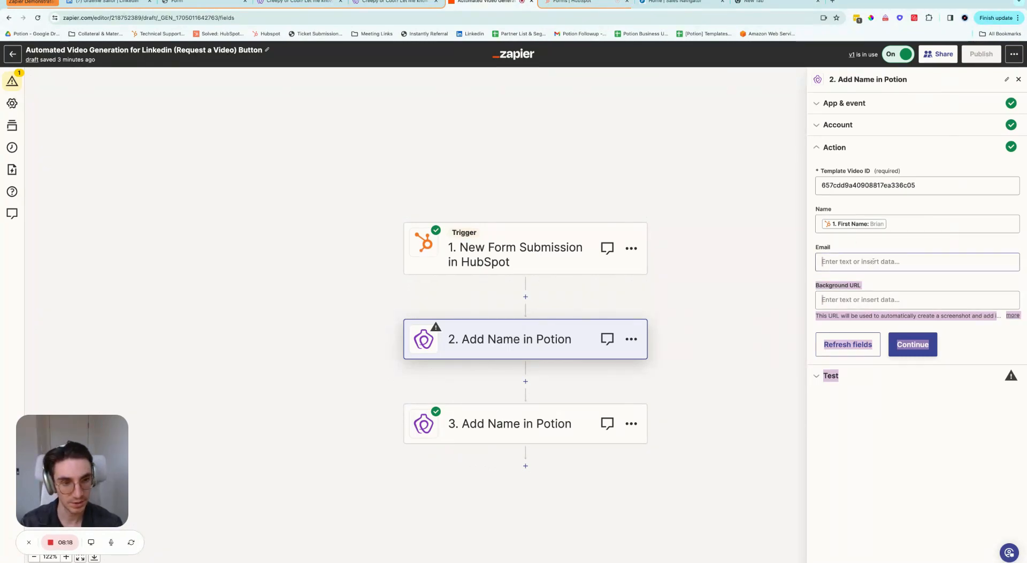
{"action": "left_click", "coordinate": [840, 256]}
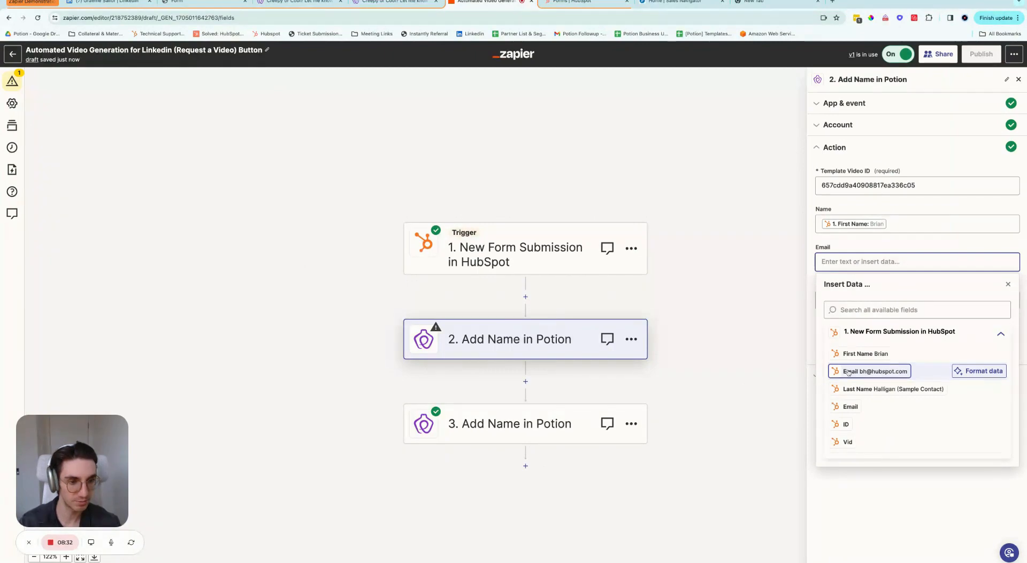
{"action": "left_click", "coordinate": [875, 371]}
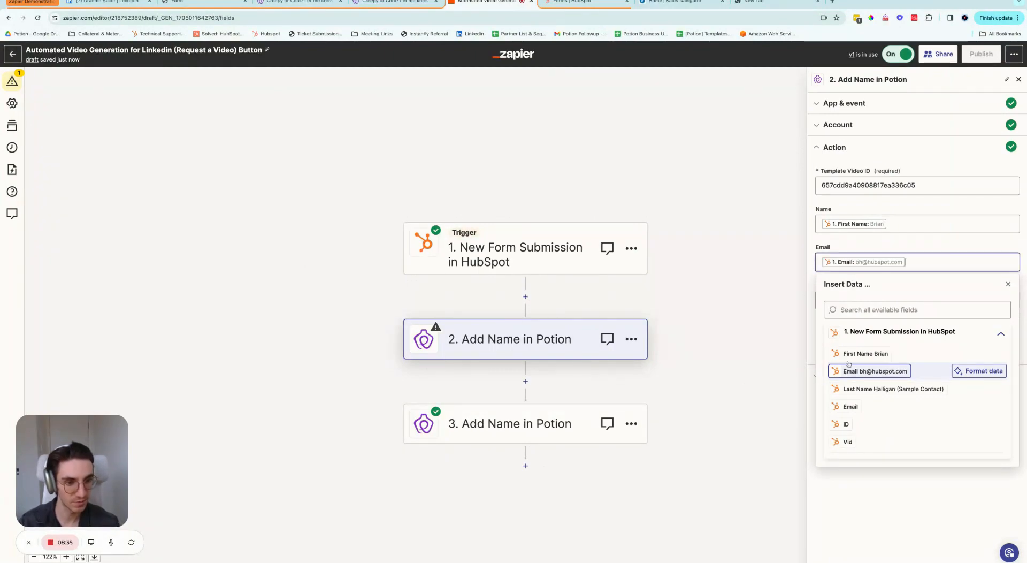
{"action": "left_click", "coordinate": [842, 246]}
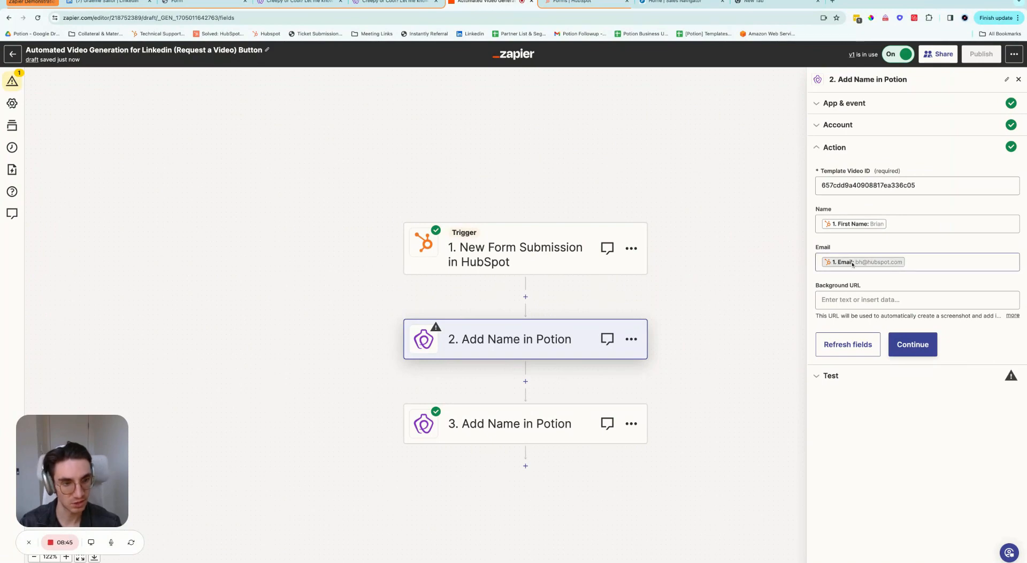
Step: Review which fields the HubSpot form collects
{"action": "left_click", "coordinate": [575, 2]}
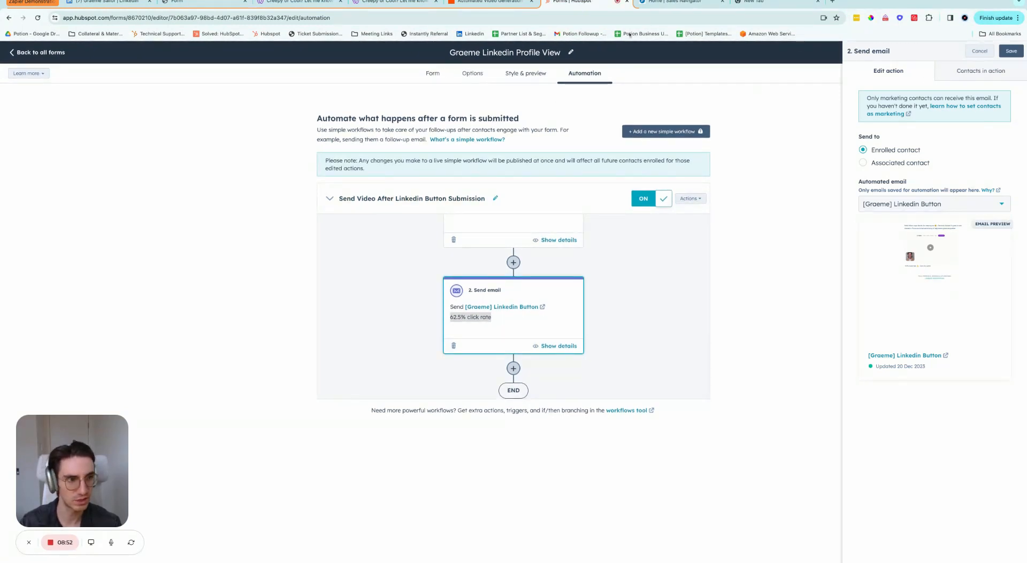
{"action": "left_click", "coordinate": [433, 73]}
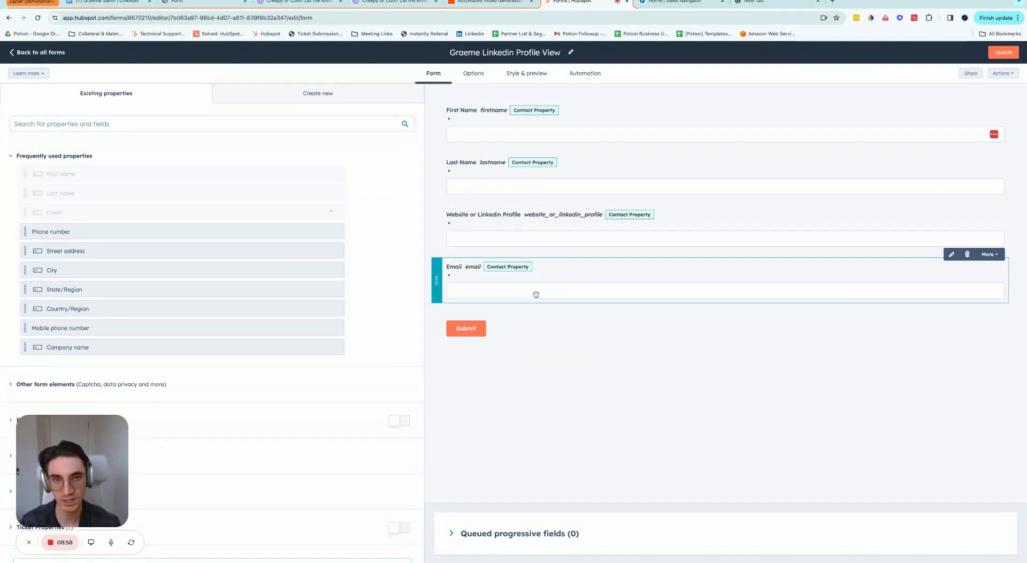
{"action": "left_click", "coordinate": [482, 2]}
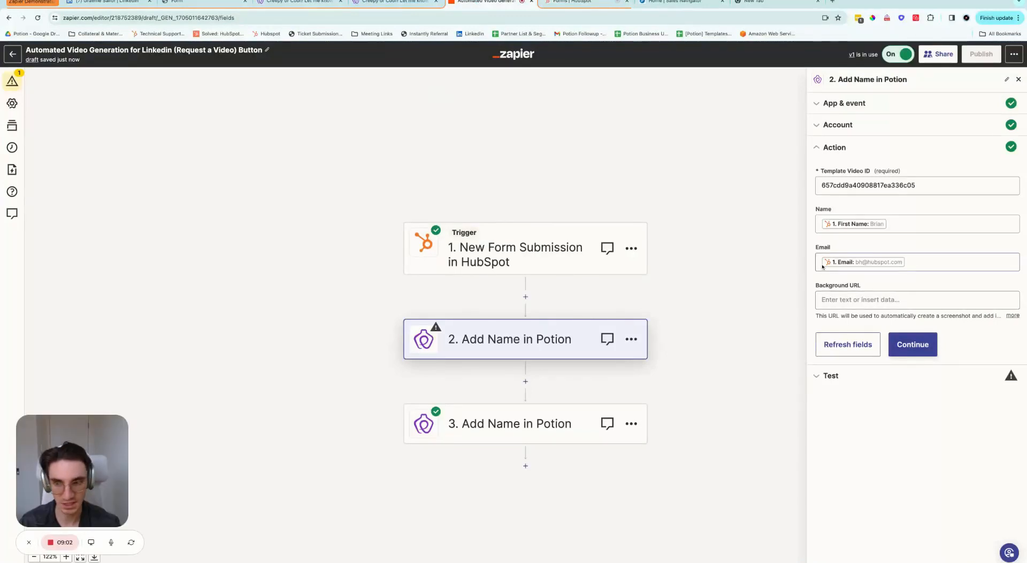
Step: Map Background URL to the form's Website or Linkedin Profile answer
{"action": "left_click", "coordinate": [856, 300]}
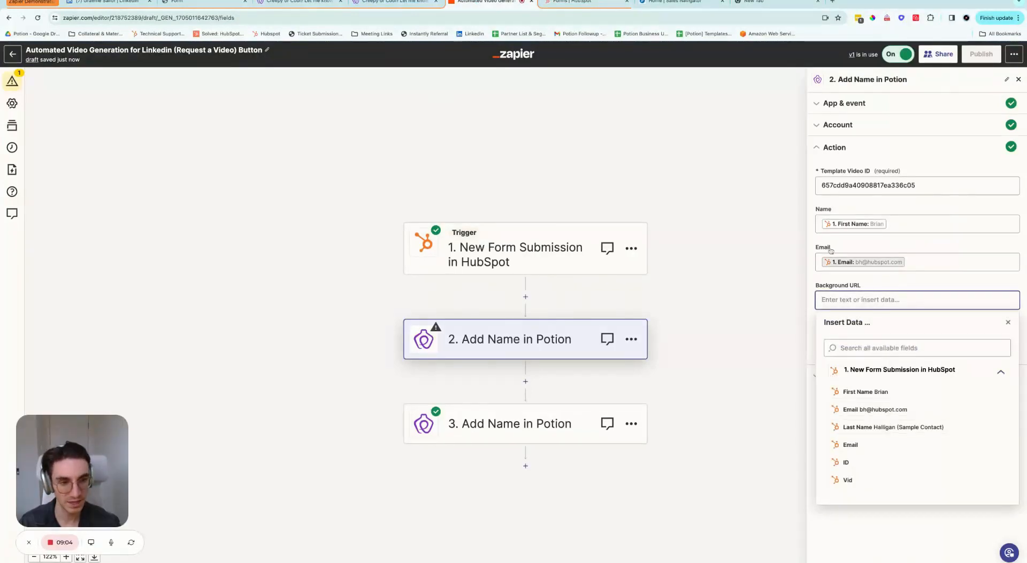
{"action": "left_click", "coordinate": [931, 546]}
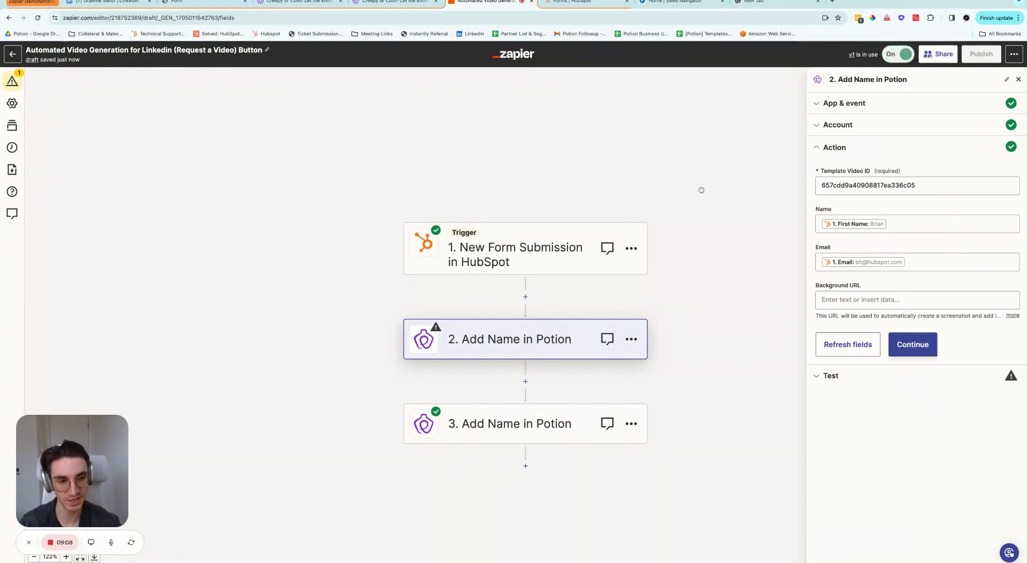
{"action": "left_click", "coordinate": [897, 300]}
{"action": "scroll", "coordinate": [890, 423], "scroll_direction": "down", "scroll_amount": 1}
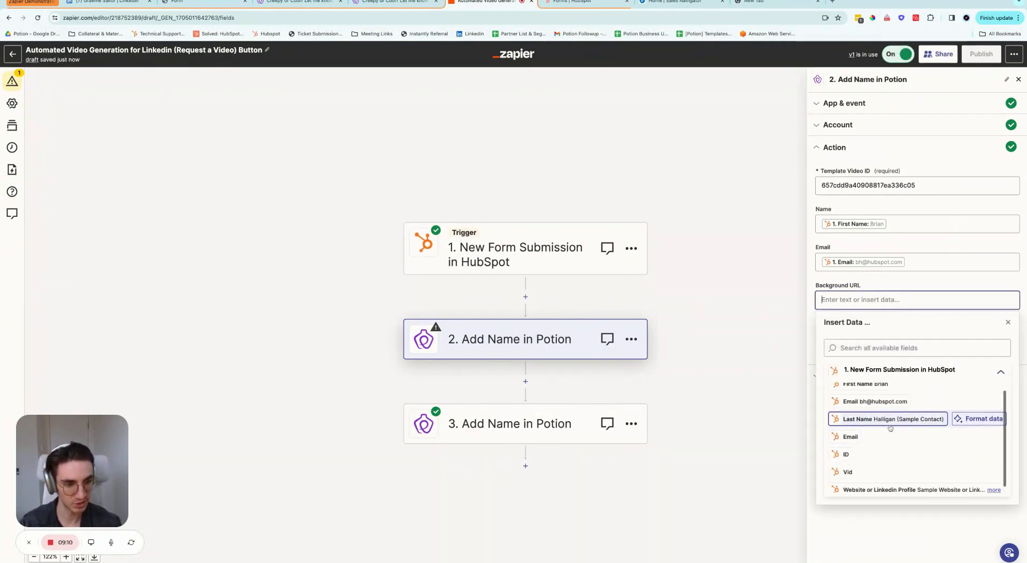
{"action": "left_click", "coordinate": [888, 484]}
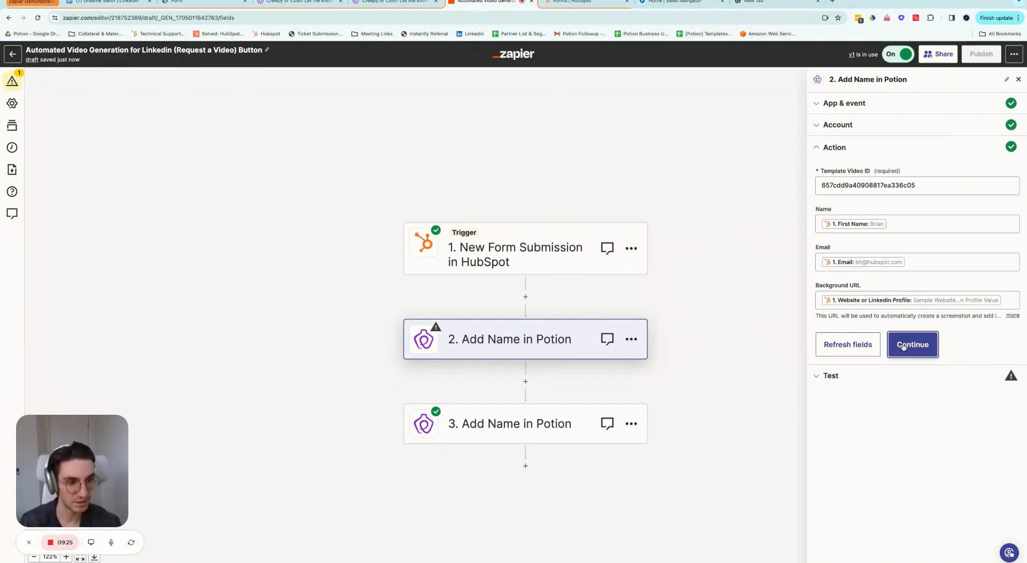
Step: Continue to testing and run the step test, sending a sample name to Potion
{"action": "left_click", "coordinate": [904, 345]}
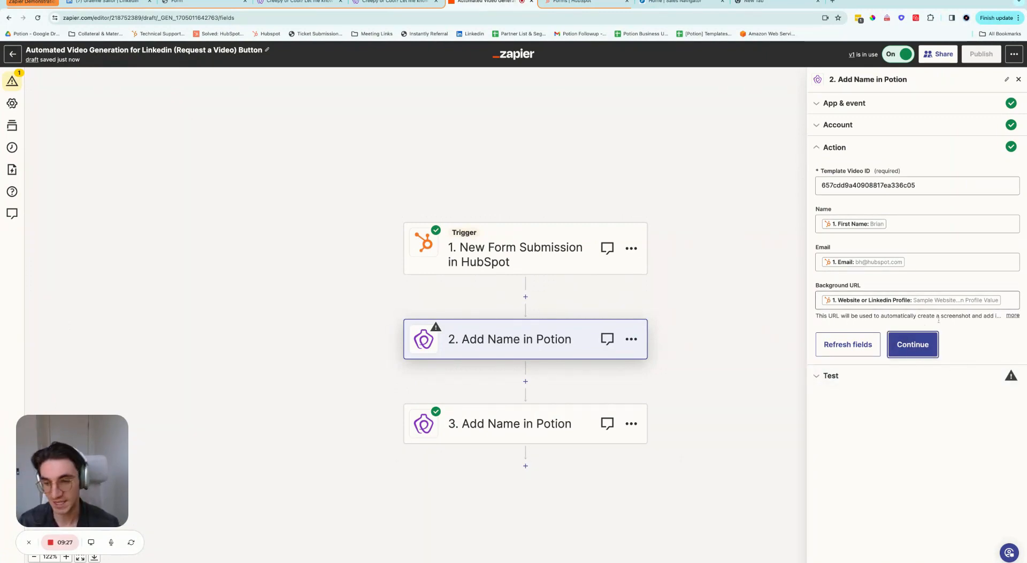
{"action": "left_click", "coordinate": [910, 347]}
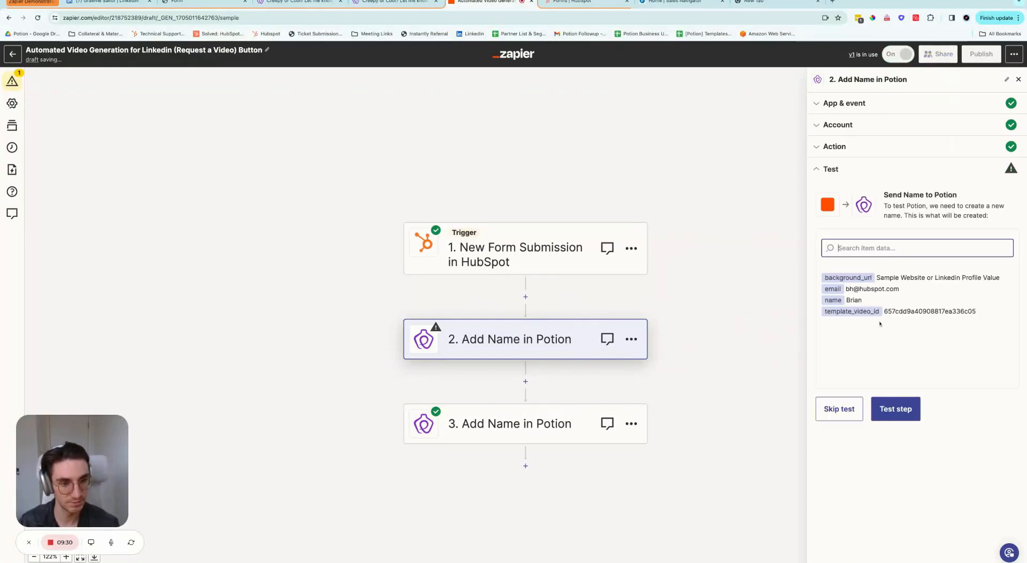
{"action": "left_click", "coordinate": [897, 410]}
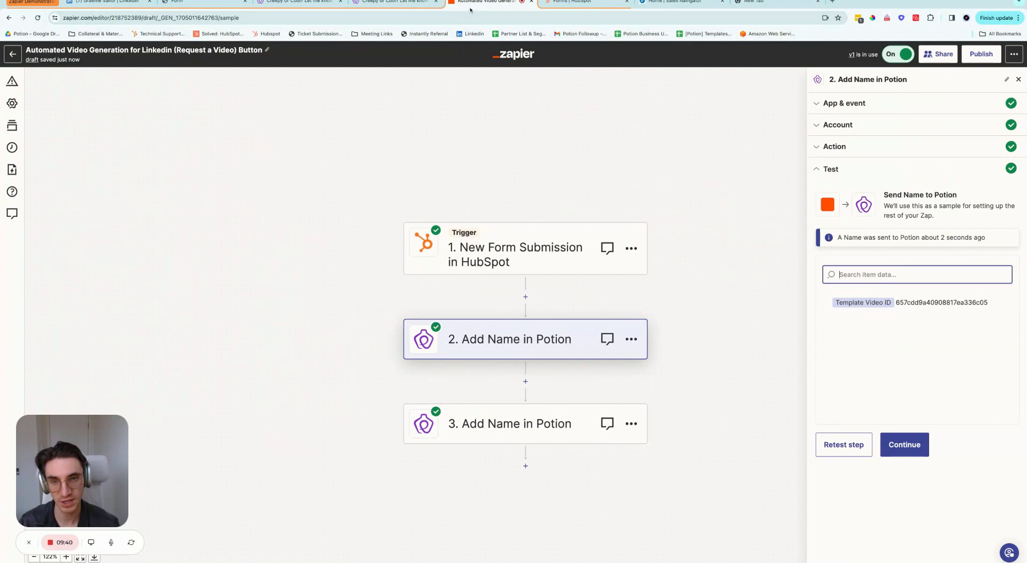
{"action": "left_click", "coordinate": [421, 2]}
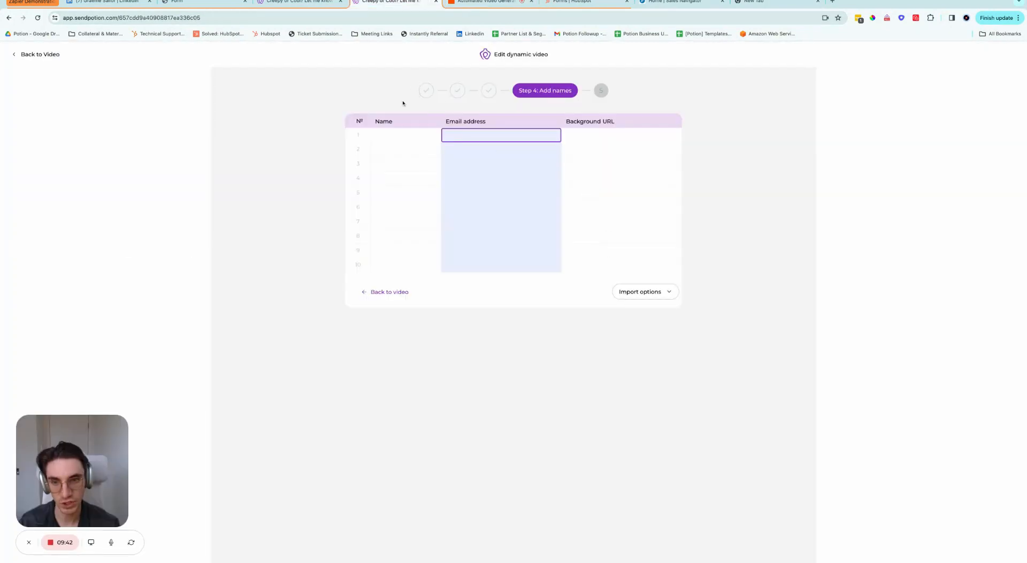
Step: Return to the Creepy or Cool? video page and reload it to refresh the prospect list
{"action": "left_click", "coordinate": [381, 293]}
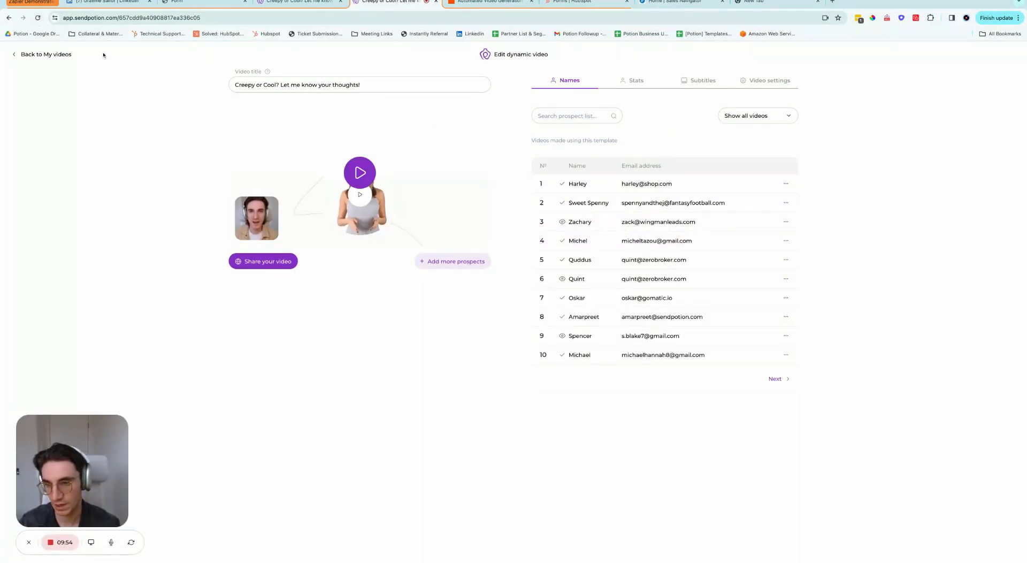
{"action": "left_click", "coordinate": [36, 18]}
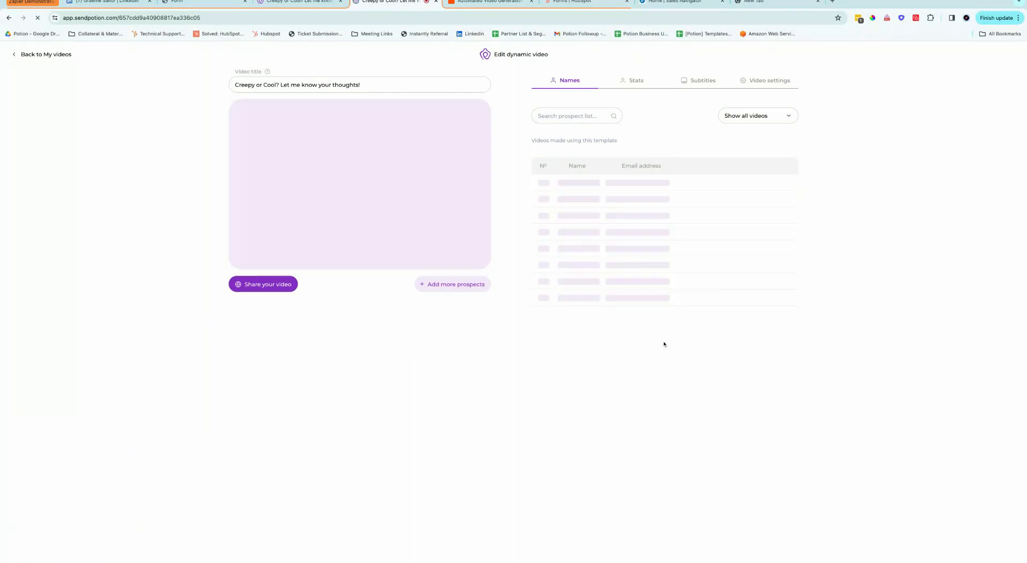
{"action": "left_click", "coordinate": [776, 378]}
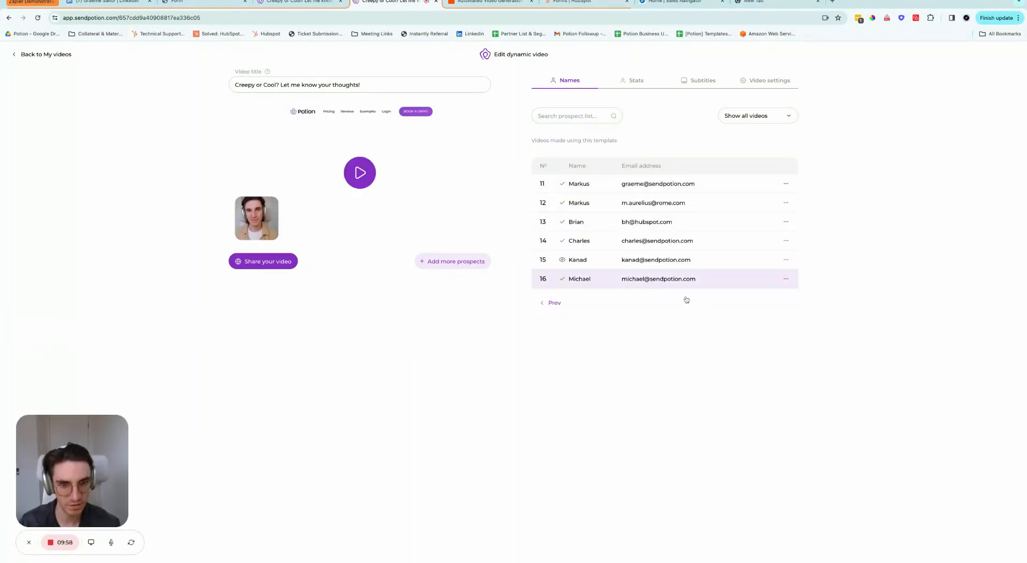
{"action": "left_click", "coordinate": [554, 302]}
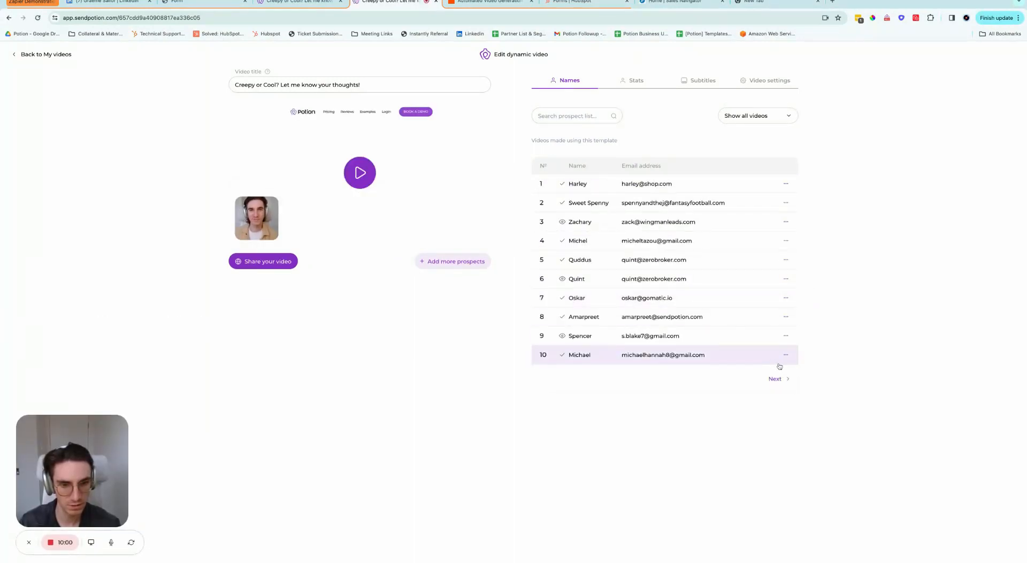
{"action": "left_click", "coordinate": [776, 378]}
{"action": "left_click", "coordinate": [552, 301]}
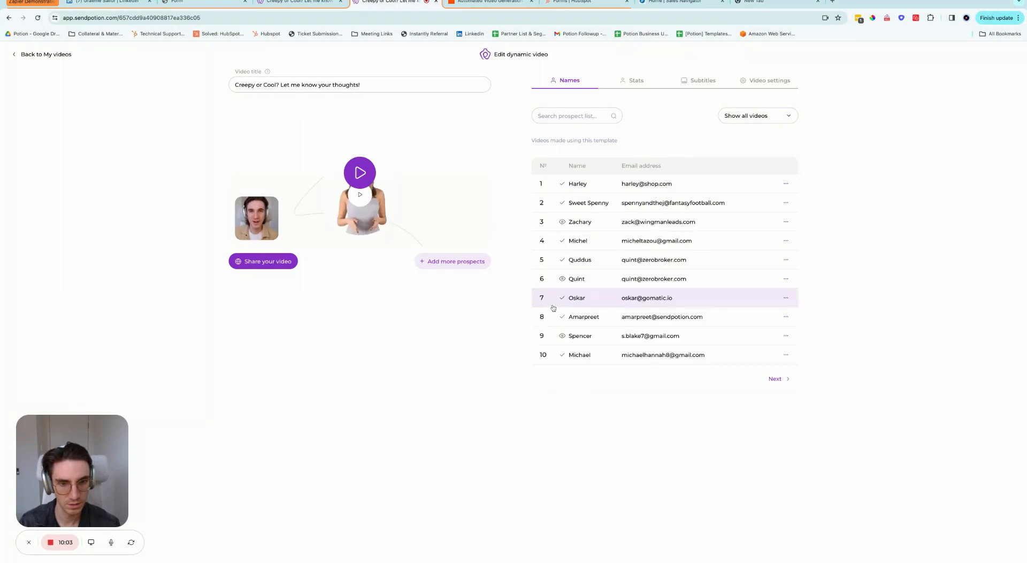
Step: Show prospects 11–16 and preview the row-13 test prospect's personalised video
{"action": "left_click", "coordinate": [776, 379]}
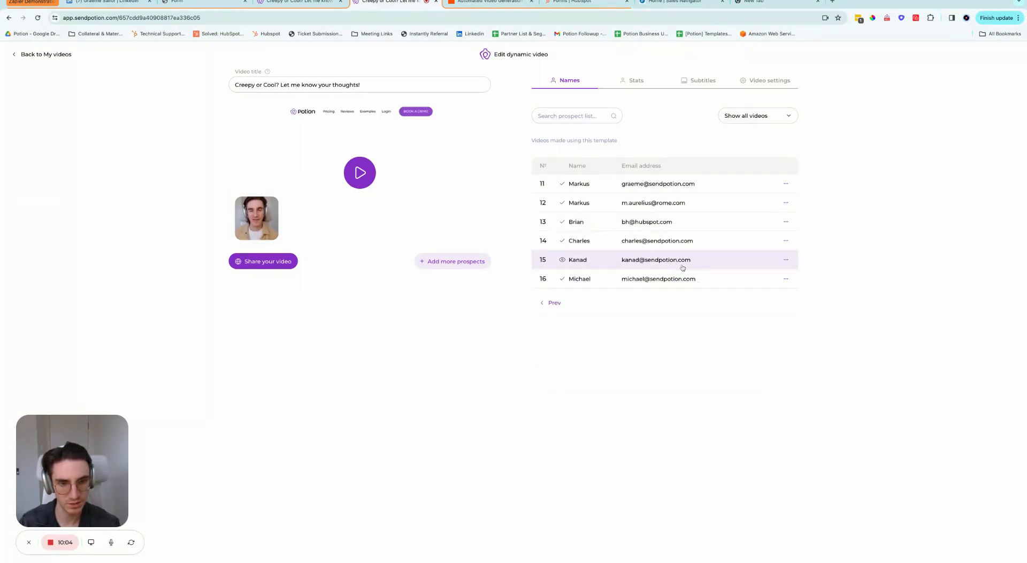
{"action": "left_click", "coordinate": [685, 228]}
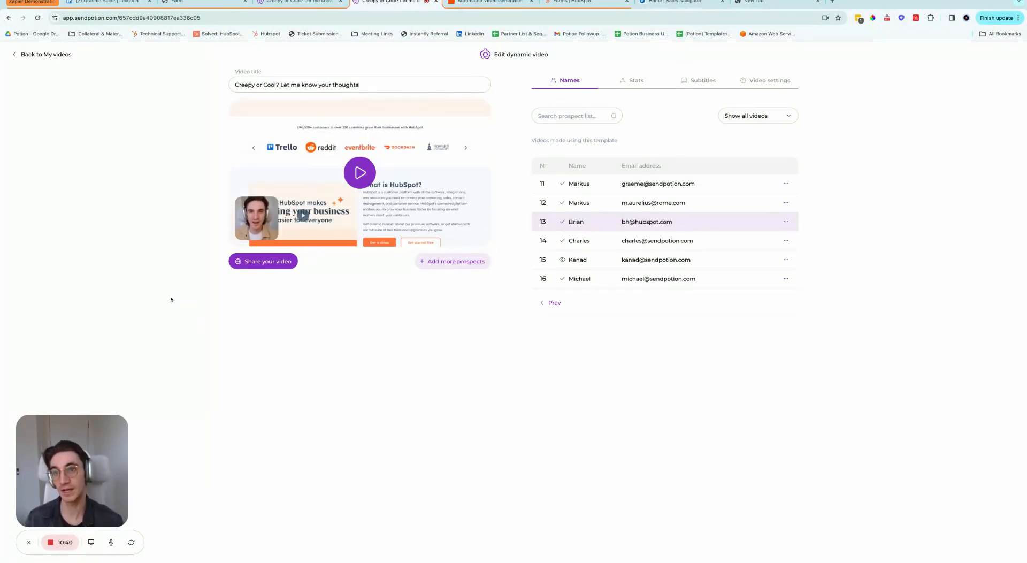
{"action": "left_click_drag", "start_coordinate": [138, 18], "coordinate": [219, 18]}
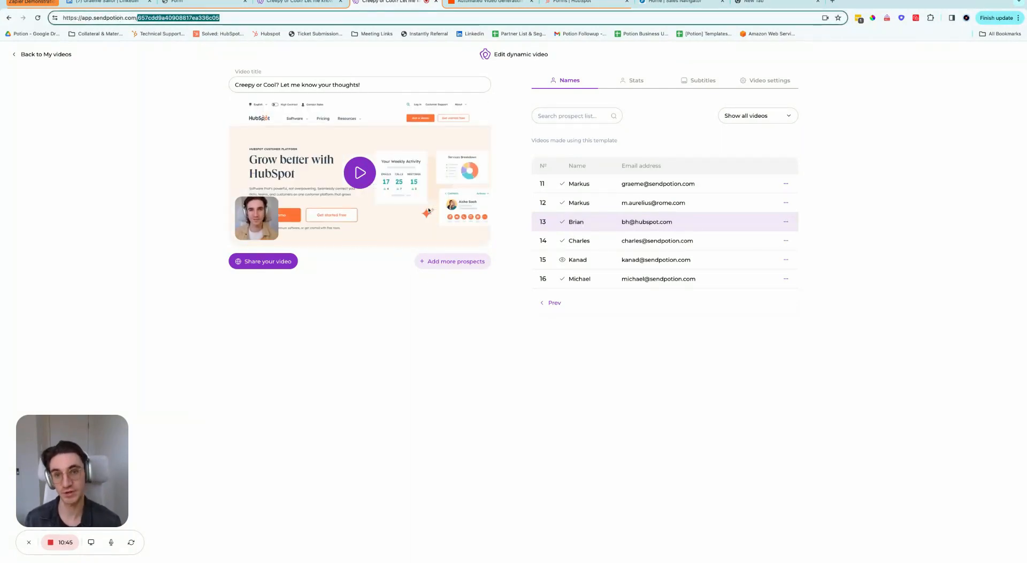